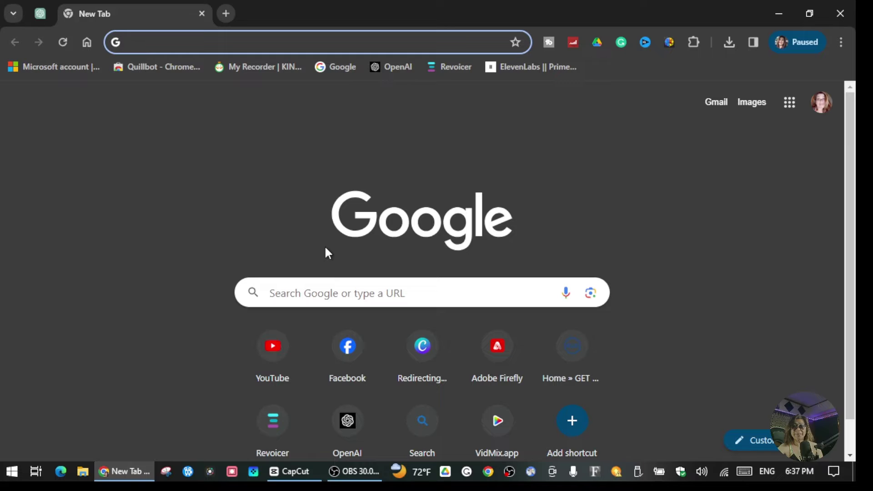
Run a Google search for 'capcut download pc' using the search suggestion
{"action": "left_click", "coordinate": [290, 296]}
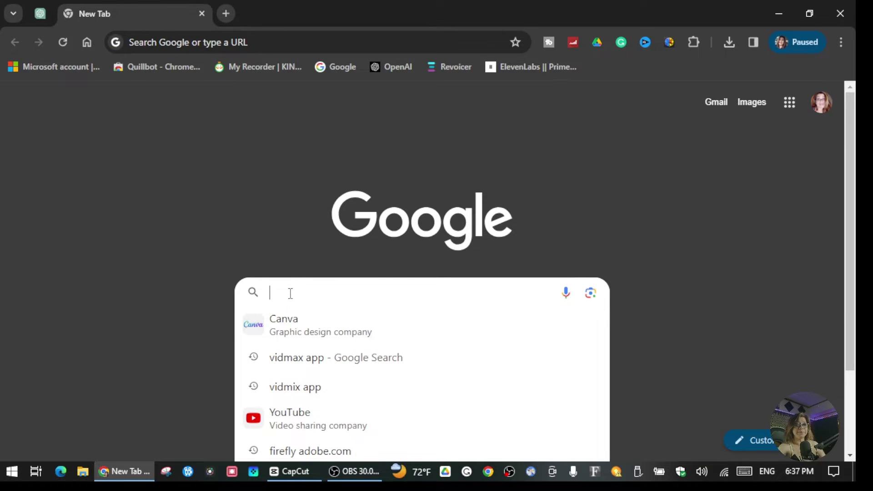
{"action": "type", "text": "capcut"}
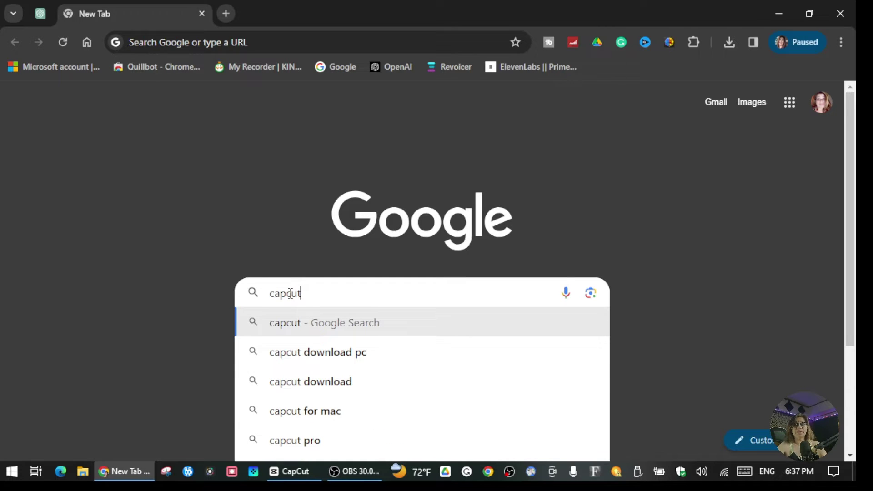
{"action": "left_click", "coordinate": [318, 354]}
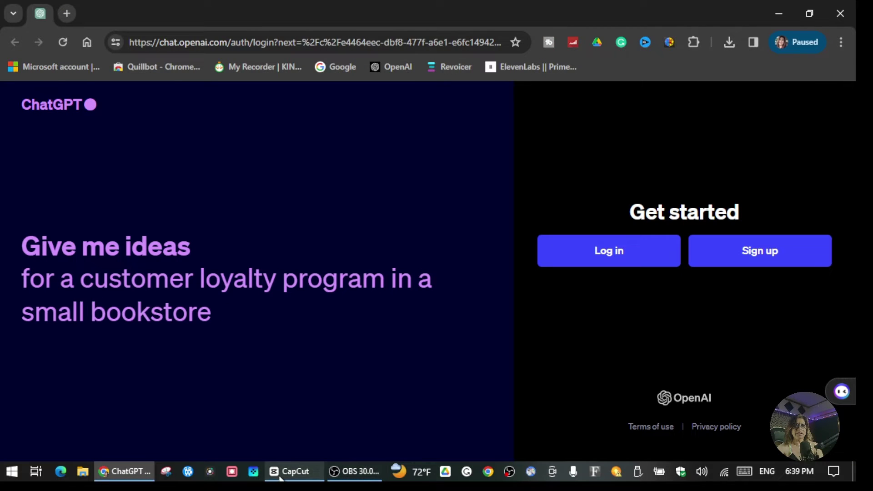
In CapCut, add the Simple bright countdown video to the timeline and preview its opening seconds
{"action": "left_click", "coordinate": [280, 478]}
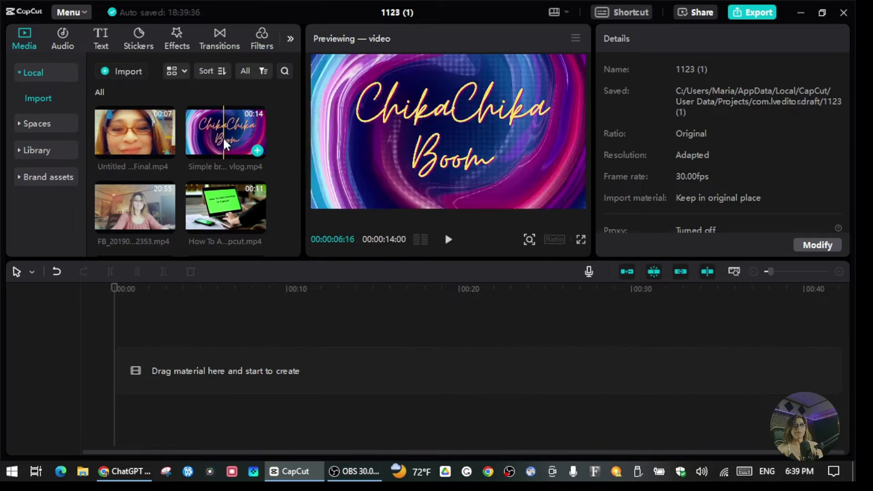
{"action": "left_click_drag", "start_coordinate": [228, 136], "coordinate": [113, 370]}
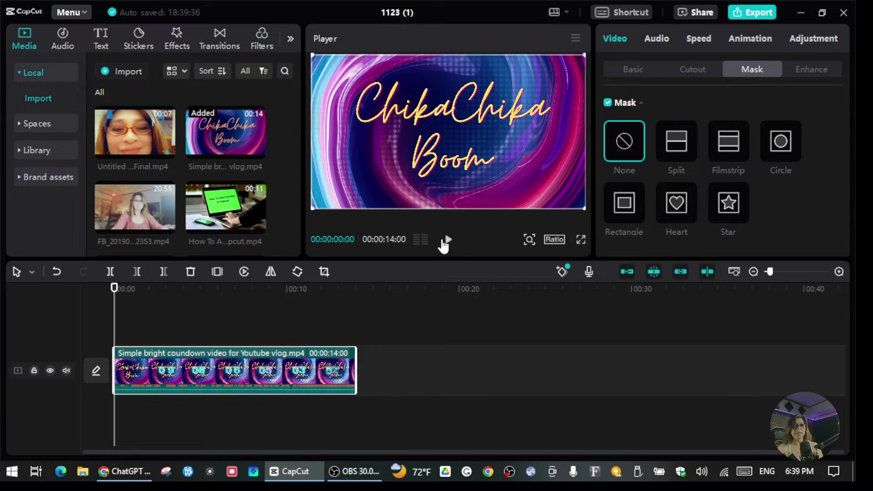
{"action": "left_click", "coordinate": [445, 241]}
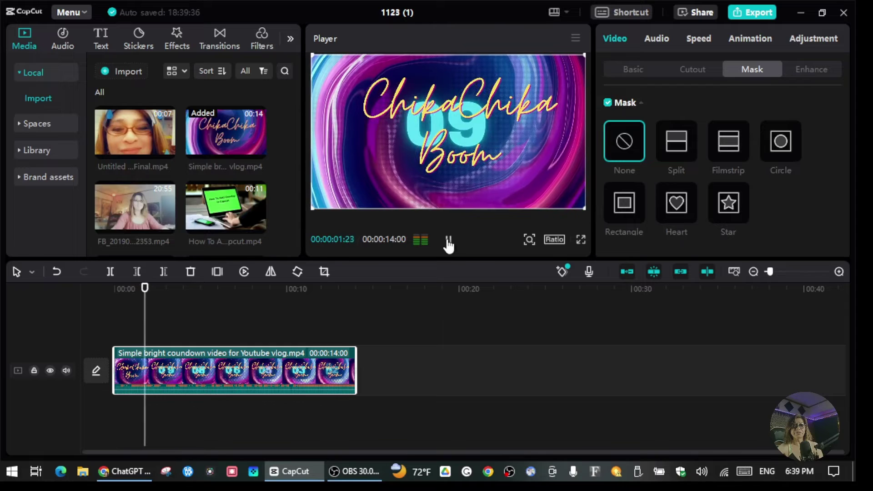
{"action": "left_click", "coordinate": [449, 242]}
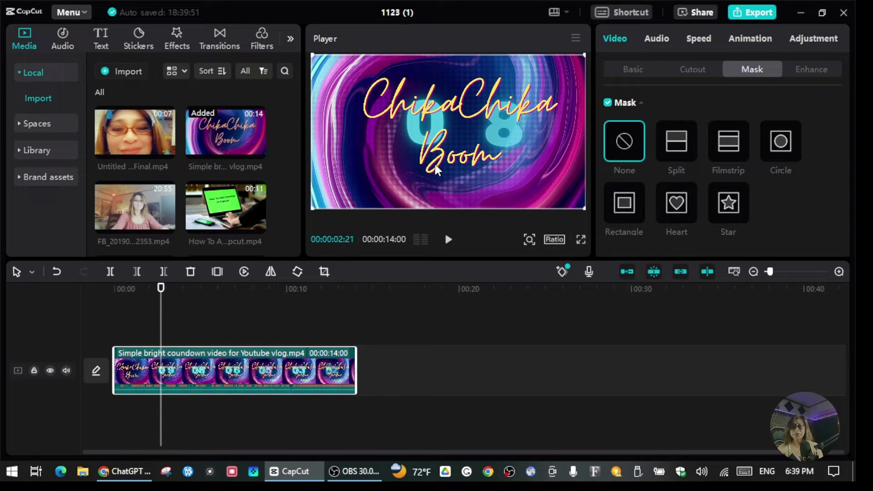
{"action": "scroll", "coordinate": [150, 141], "scroll_direction": "down", "scroll_amount": 2}
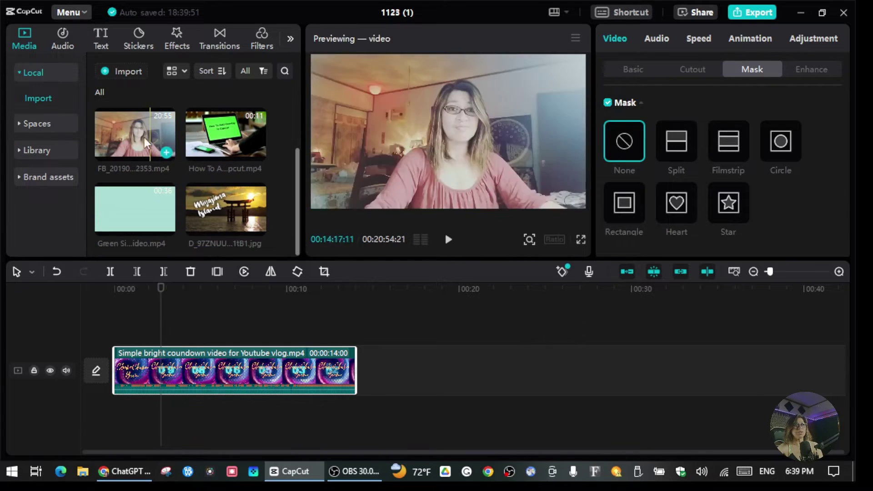
{"action": "left_click", "coordinate": [127, 73]}
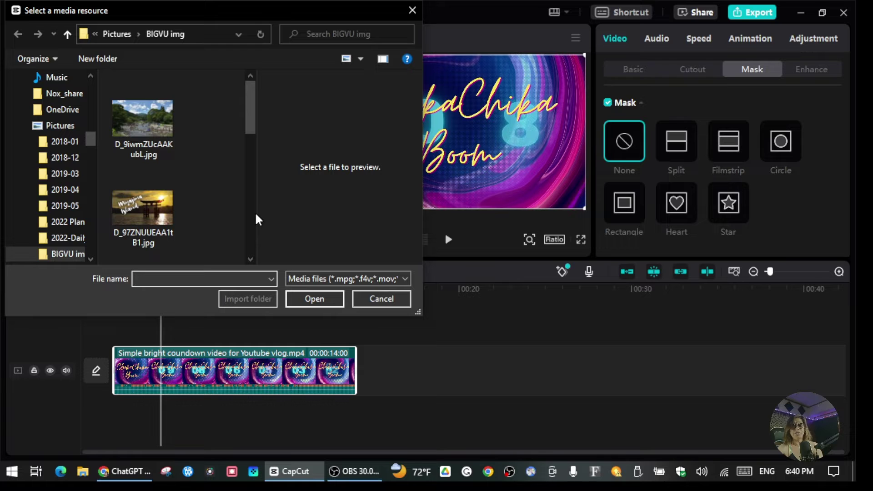
{"action": "left_click", "coordinate": [393, 295]}
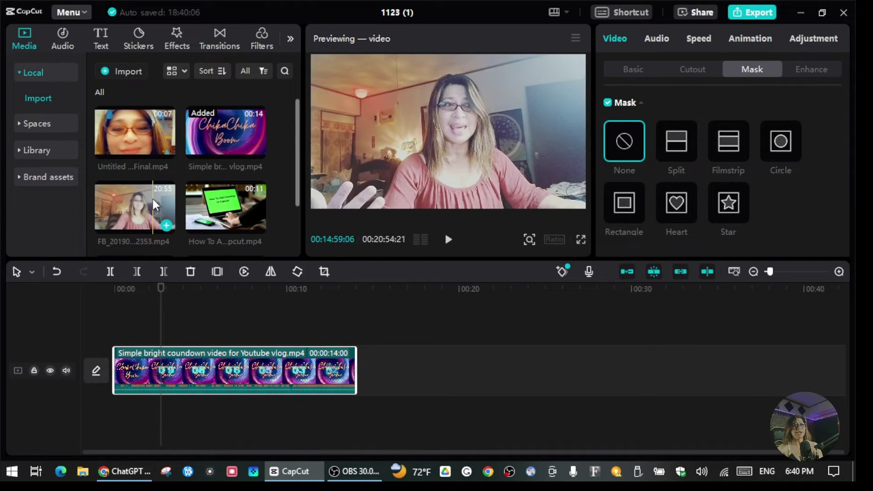
{"action": "scroll", "coordinate": [147, 189], "scroll_direction": "down", "scroll_amount": 2}
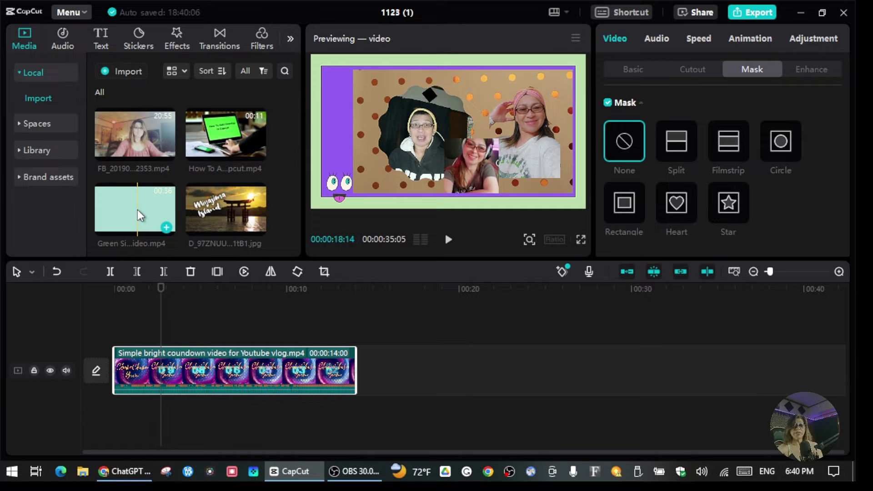
Overlay a trimmed piece of the Green Simple intro above the countdown, starting about two seconds in
{"action": "left_click_drag", "start_coordinate": [137, 209], "coordinate": [144, 320]}
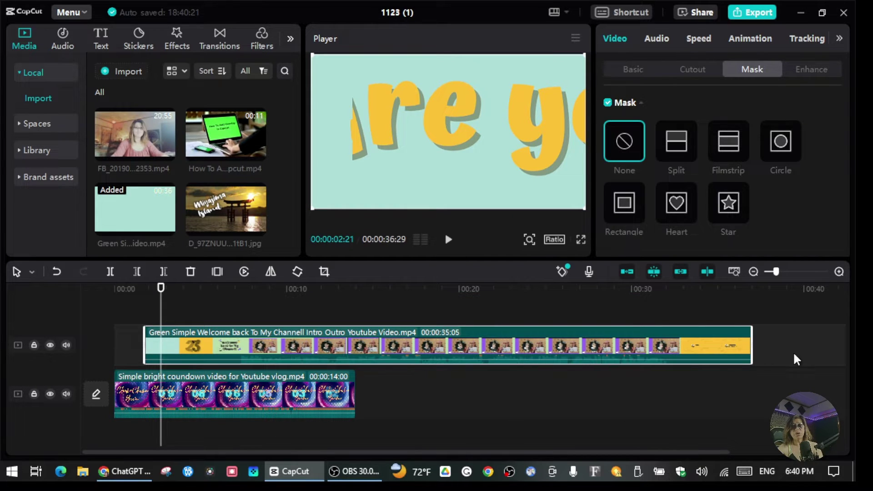
{"action": "left_click_drag", "start_coordinate": [748, 347], "coordinate": [252, 328]}
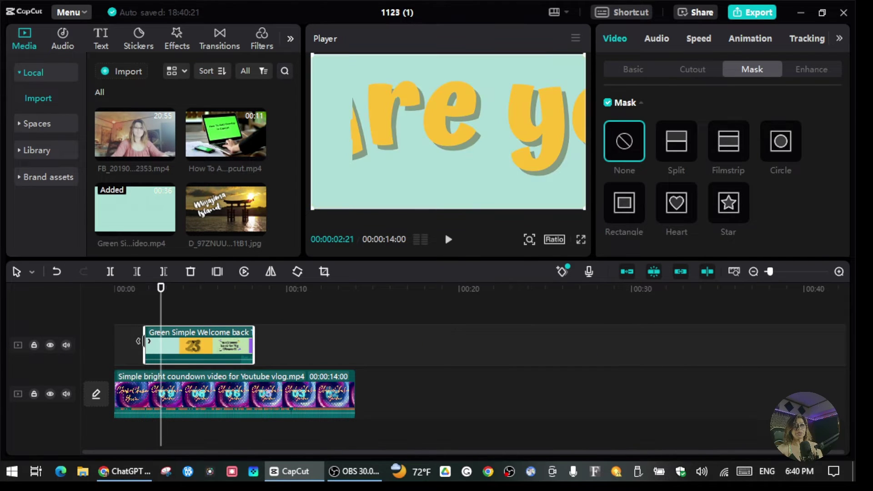
{"action": "left_click_drag", "start_coordinate": [140, 342], "coordinate": [195, 371]}
{"action": "left_click_drag", "start_coordinate": [231, 344], "coordinate": [197, 350]}
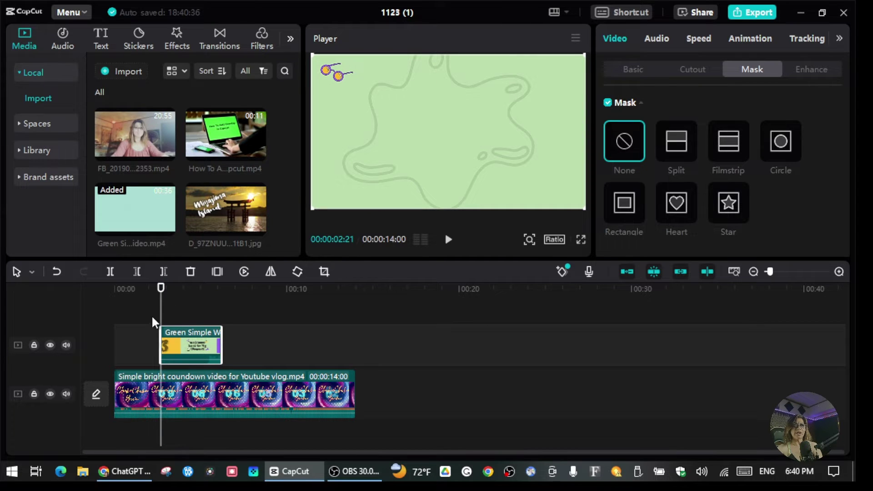
{"action": "left_click_drag", "start_coordinate": [161, 287], "coordinate": [93, 305]}
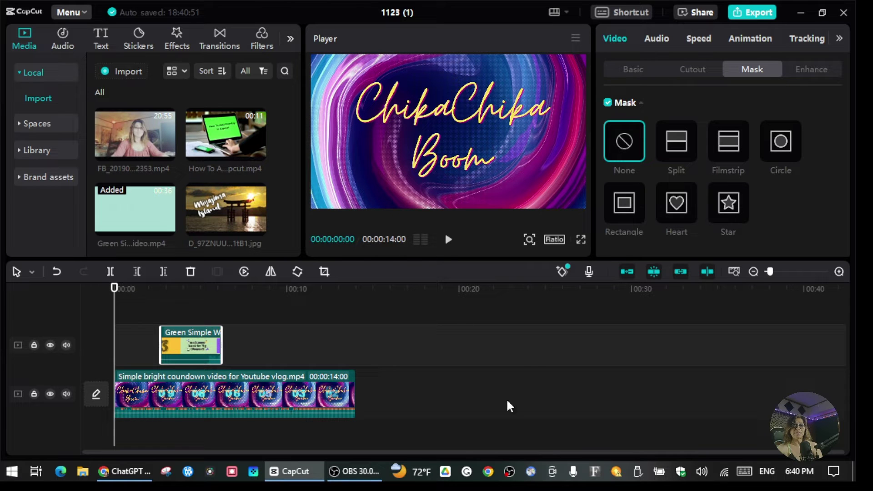
Preview the overlay, then extract the Green Simple intro's audio onto its own track
{"action": "left_click", "coordinate": [448, 241]}
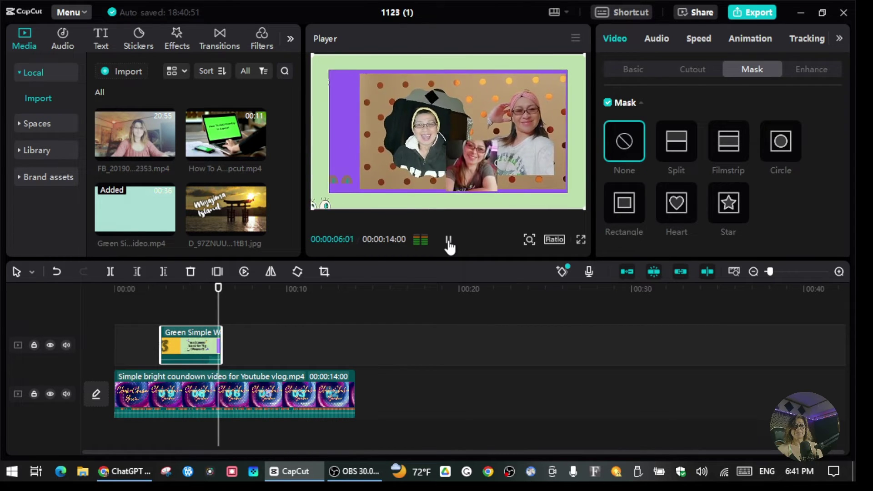
{"action": "left_click", "coordinate": [448, 241]}
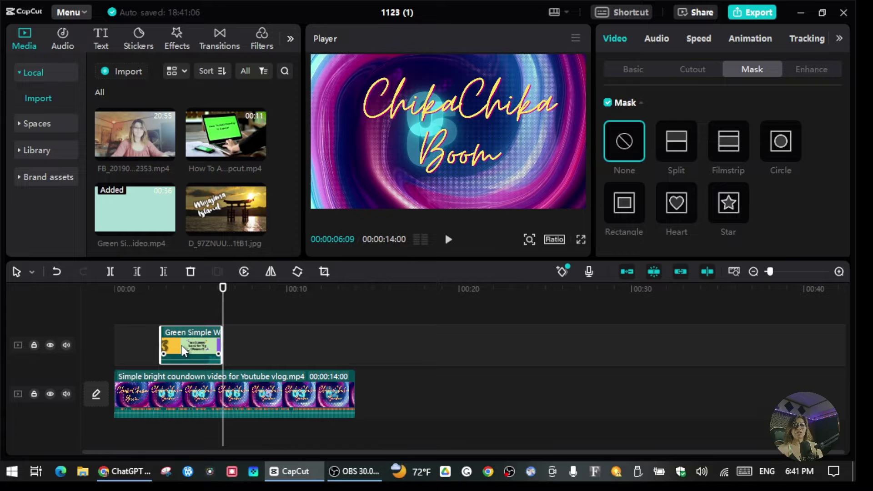
{"action": "right_click", "coordinate": [181, 348]}
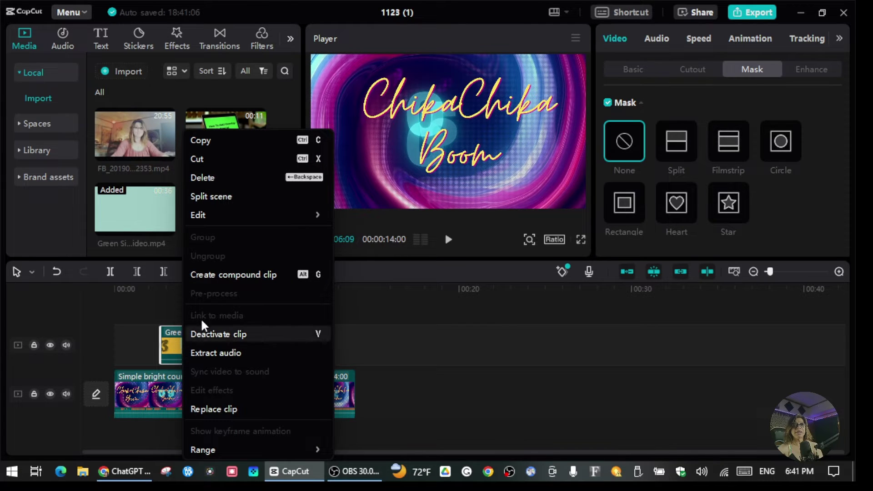
{"action": "left_click", "coordinate": [223, 353]}
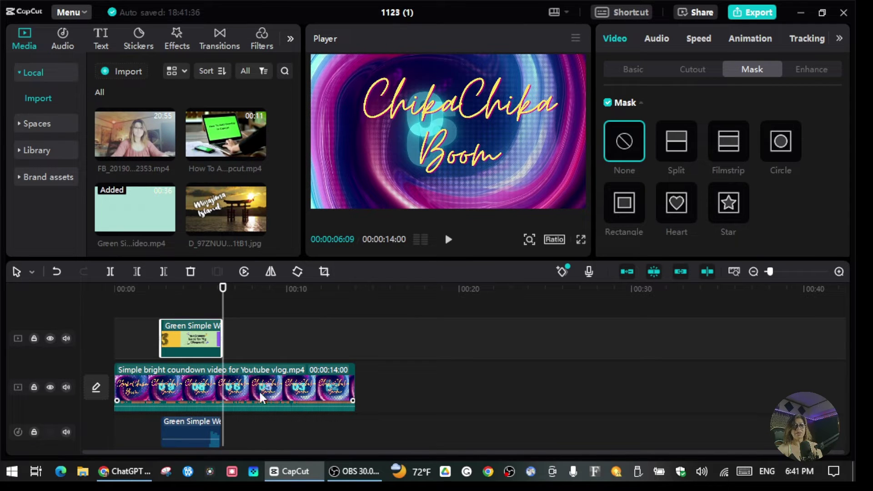
Delete the extracted intro audio and replay the edit from the start
{"action": "right_click", "coordinate": [198, 430]}
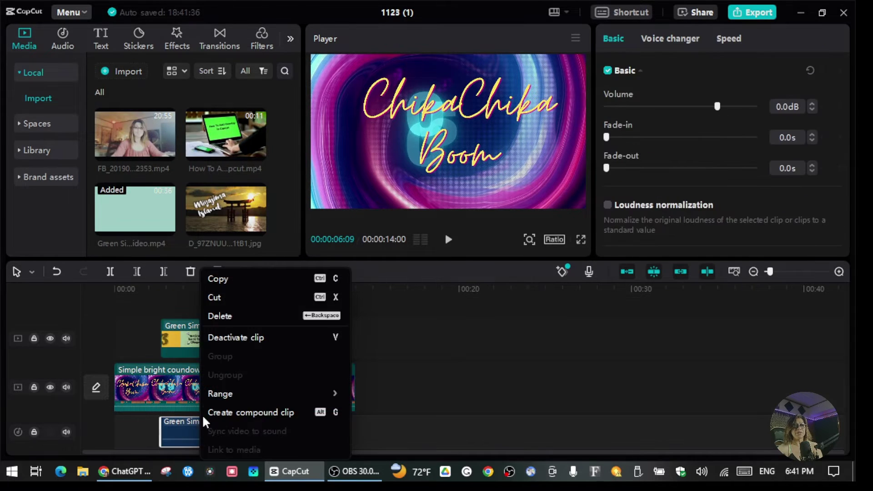
{"action": "left_click", "coordinate": [223, 315]}
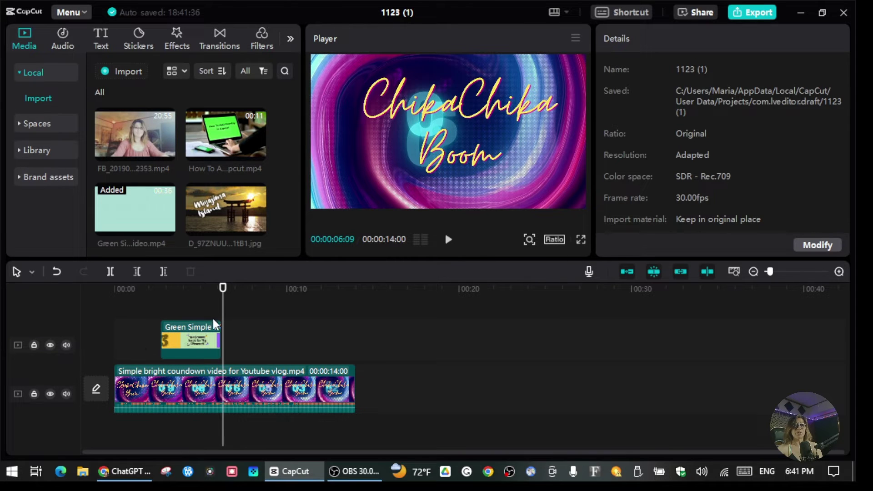
{"action": "left_click_drag", "start_coordinate": [222, 287], "coordinate": [38, 324]}
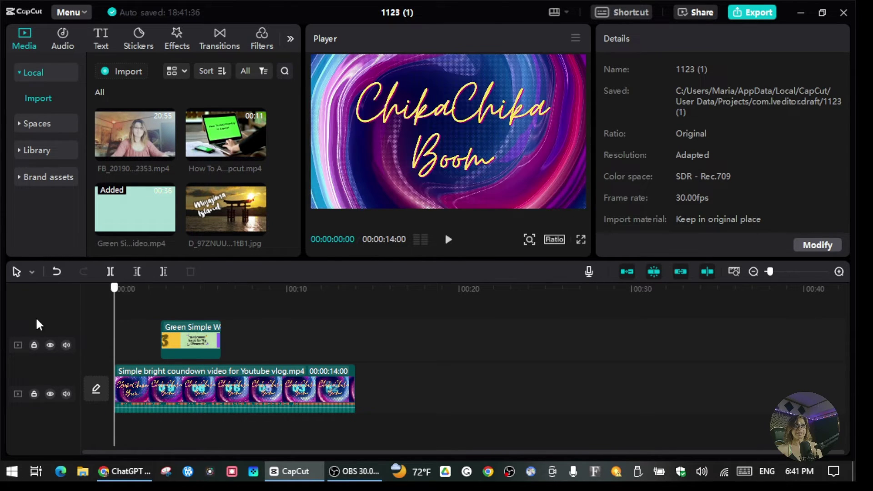
{"action": "left_click", "coordinate": [449, 239]}
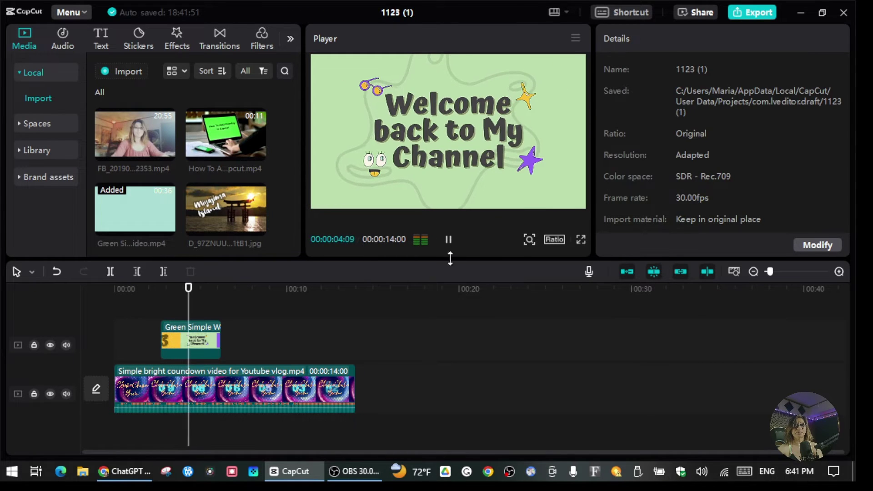
Trim the Green Simple intro's end so it finishes around the 5.5-second mark
{"action": "left_click", "coordinate": [448, 239]}
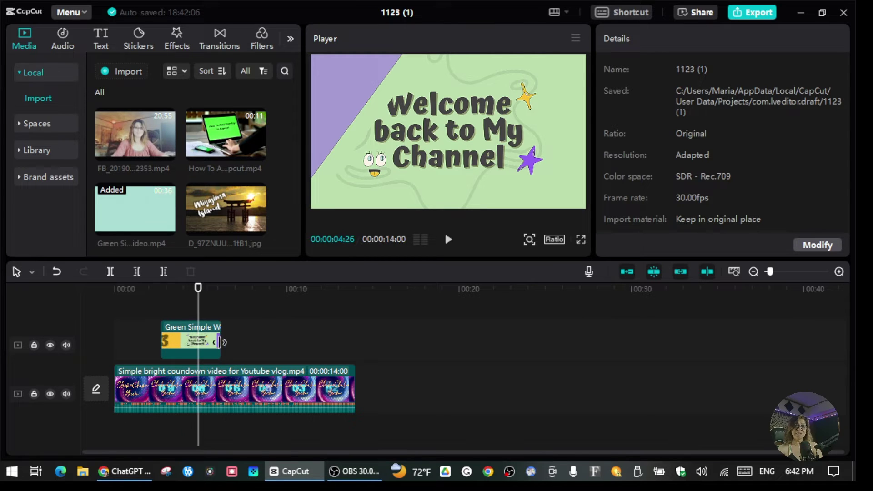
{"action": "left_click_drag", "start_coordinate": [221, 338], "coordinate": [208, 341]}
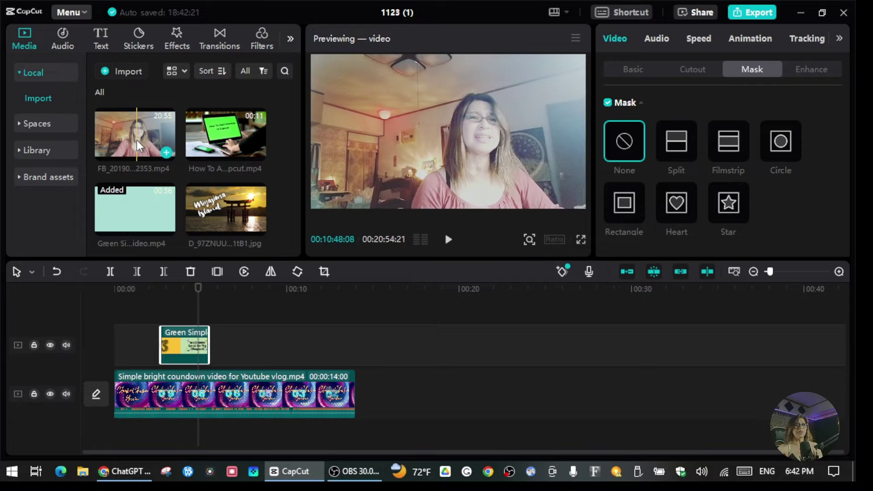
Place the FB_20190422_222353.mp4 face-cam clip after the intro and split it at 00:00:08:24
{"action": "left_click_drag", "start_coordinate": [137, 140], "coordinate": [228, 333]}
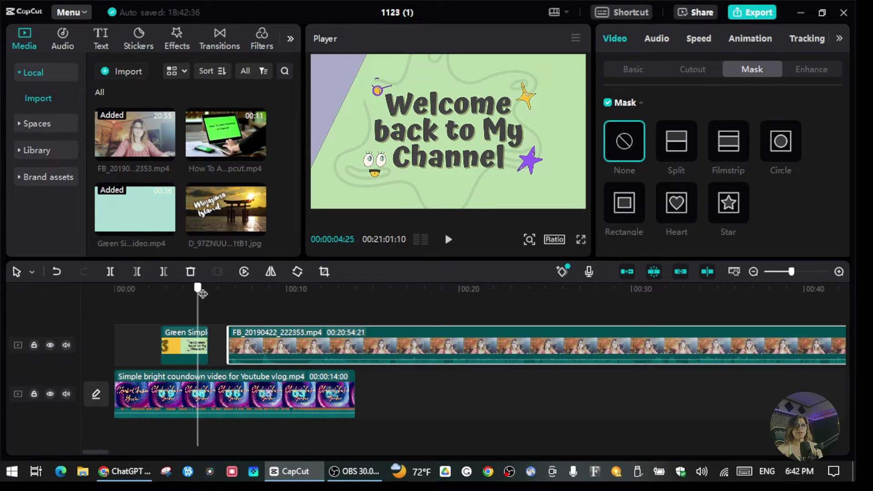
{"action": "left_click_drag", "start_coordinate": [199, 288], "coordinate": [274, 287]}
{"action": "left_click_drag", "start_coordinate": [254, 305], "coordinate": [265, 305]}
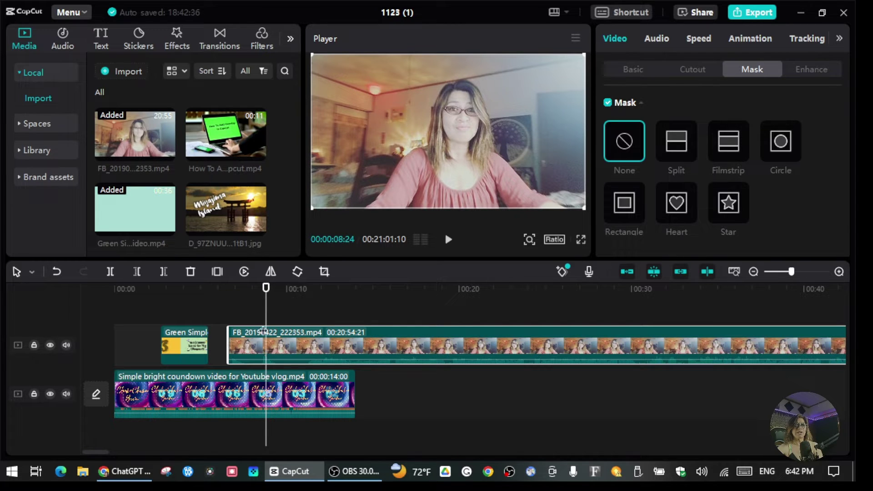
{"action": "left_click", "coordinate": [109, 273]}
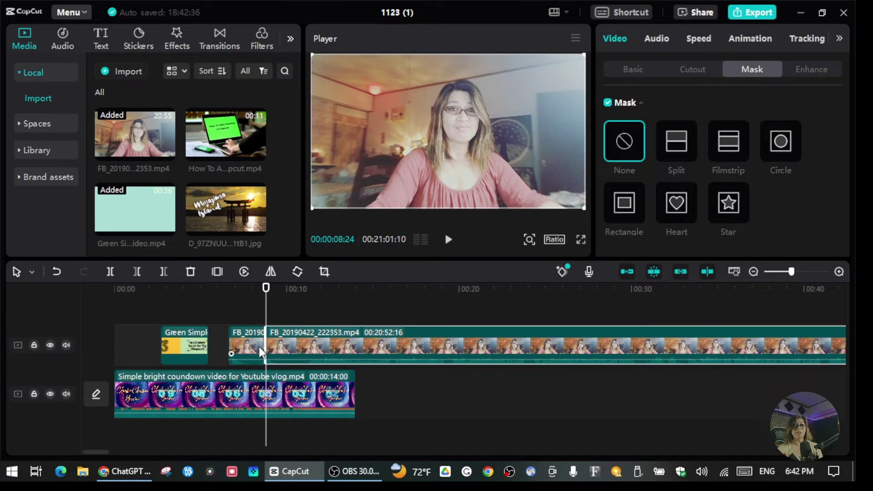
{"action": "left_click", "coordinate": [240, 345]}
{"action": "left_click", "coordinate": [299, 353]}
Delete the long face-cam remainder and remove the short piece's extracted audio
{"action": "right_click", "coordinate": [299, 342]}
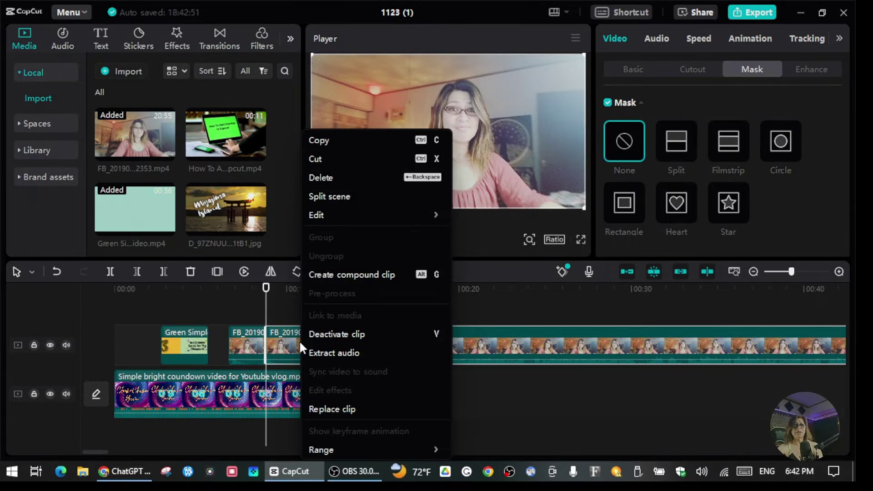
{"action": "left_click", "coordinate": [335, 177]}
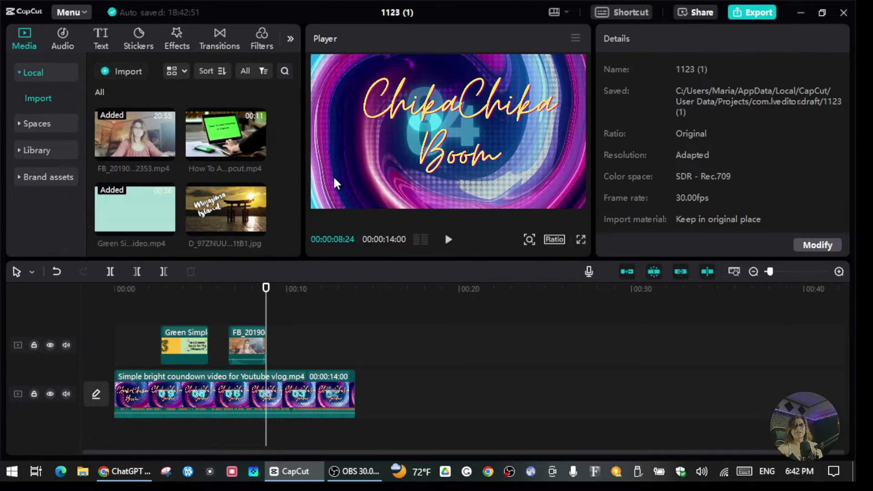
{"action": "right_click", "coordinate": [250, 345]}
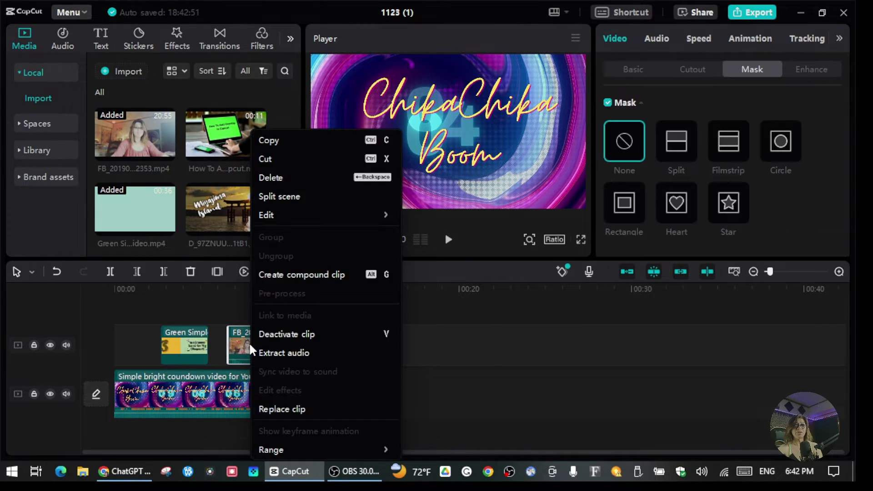
{"action": "left_click", "coordinate": [306, 353]}
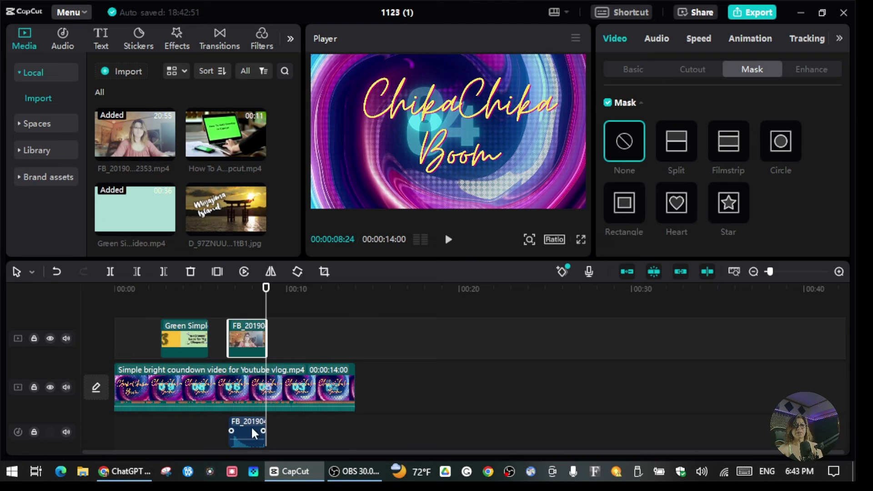
{"action": "right_click", "coordinate": [247, 429]}
{"action": "left_click", "coordinate": [276, 313]}
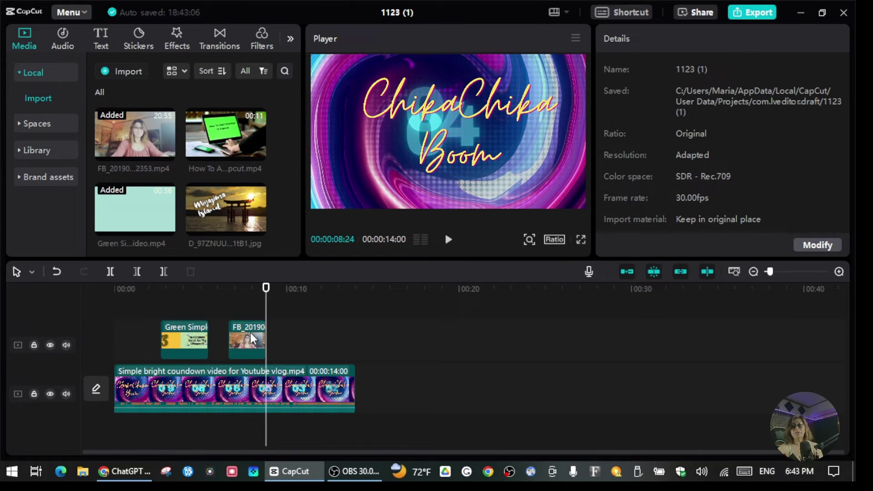
Butt the short face-cam piece against the green intro clip and bring up Transitions
{"action": "left_click", "coordinate": [283, 353]}
{"action": "left_click_drag", "start_coordinate": [250, 337], "coordinate": [233, 339]}
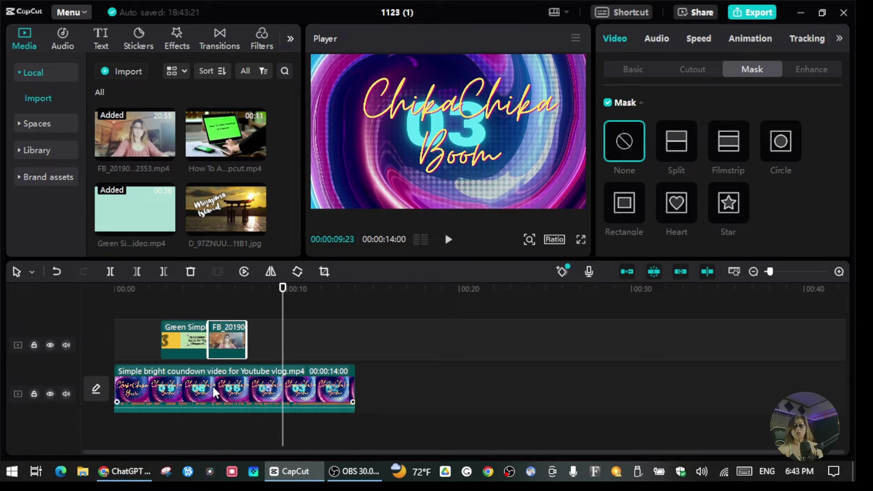
{"action": "left_click_drag", "start_coordinate": [281, 287], "coordinate": [273, 313]}
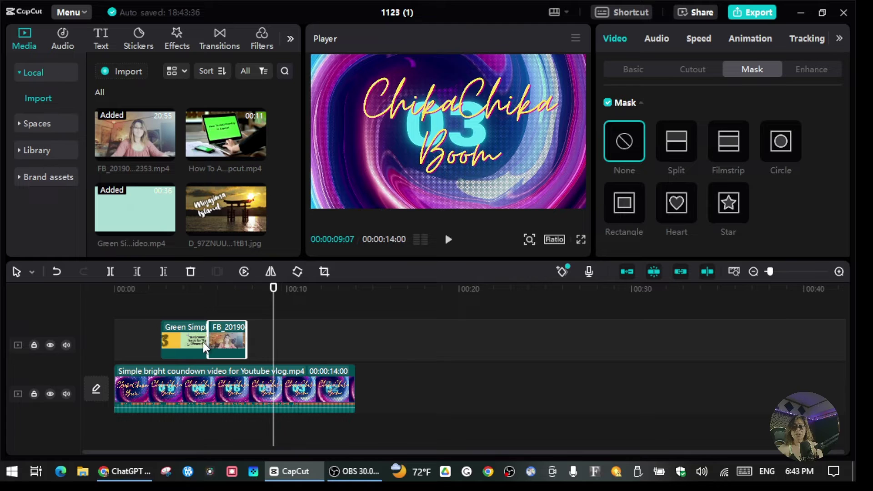
{"action": "left_click", "coordinate": [218, 41]}
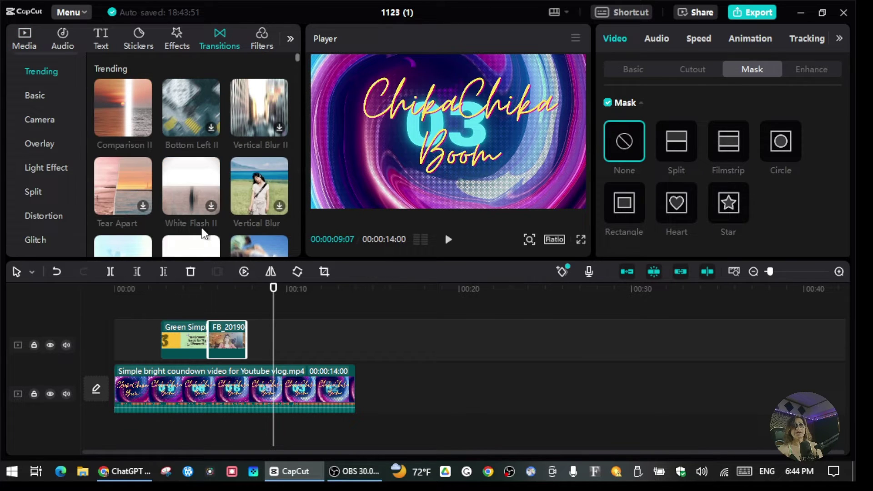
Add the Rotate CW II transition between the green intro and face-cam clips
{"action": "scroll", "coordinate": [191, 196], "scroll_direction": "down", "scroll_amount": 4}
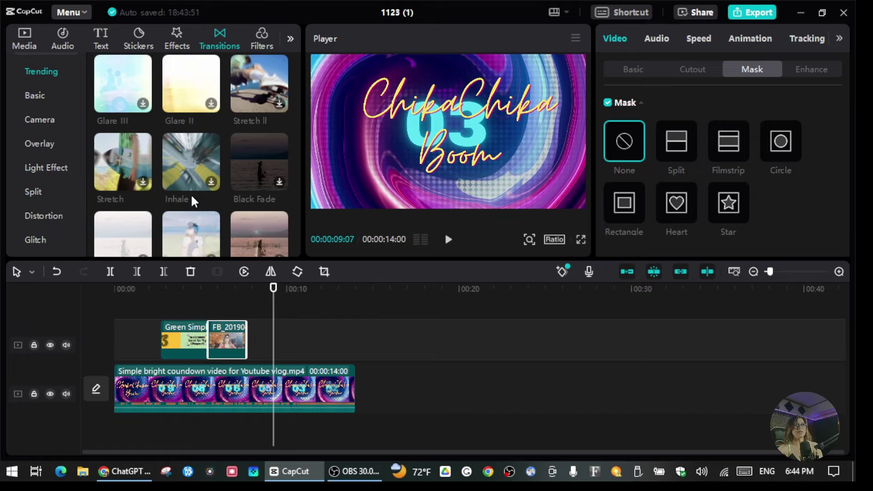
{"action": "scroll", "coordinate": [242, 182], "scroll_direction": "down", "scroll_amount": 3}
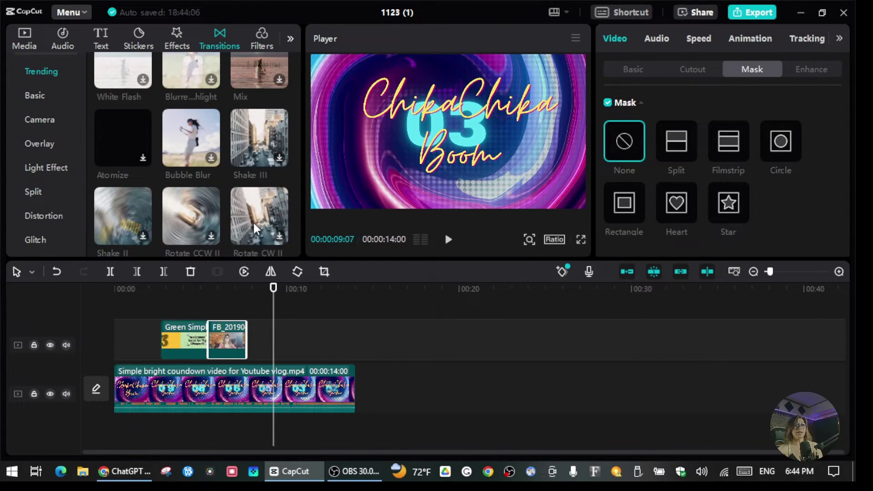
{"action": "left_click", "coordinate": [278, 233]}
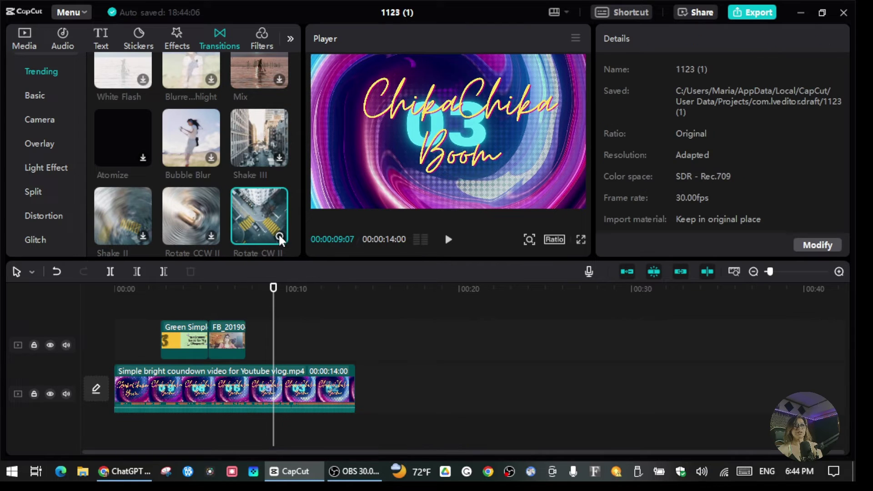
{"action": "left_click", "coordinate": [278, 234]}
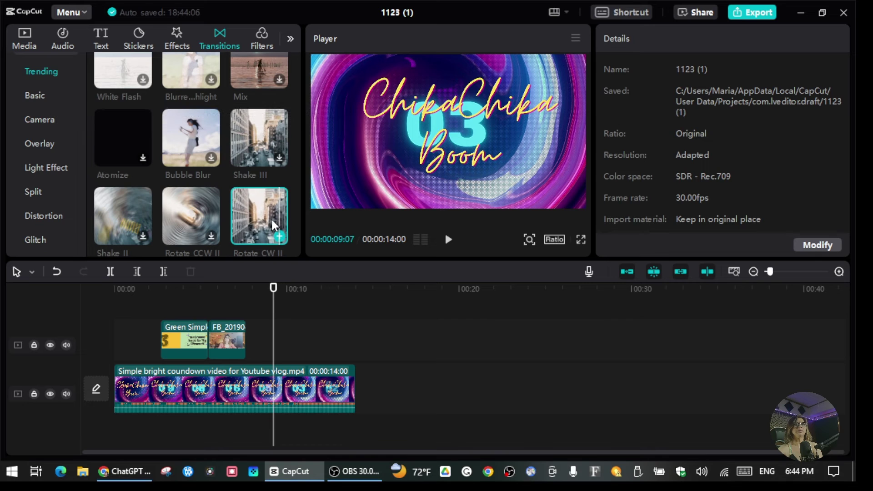
{"action": "left_click_drag", "start_coordinate": [259, 201], "coordinate": [206, 344]}
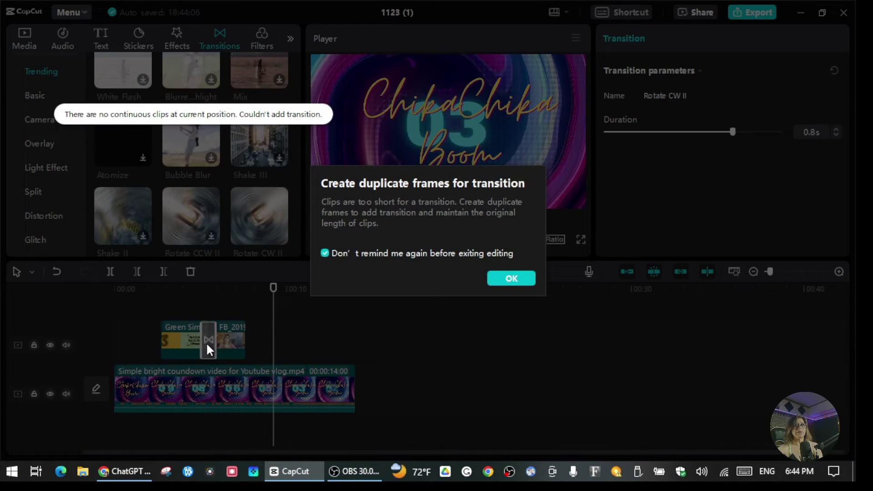
{"action": "left_click", "coordinate": [503, 275]}
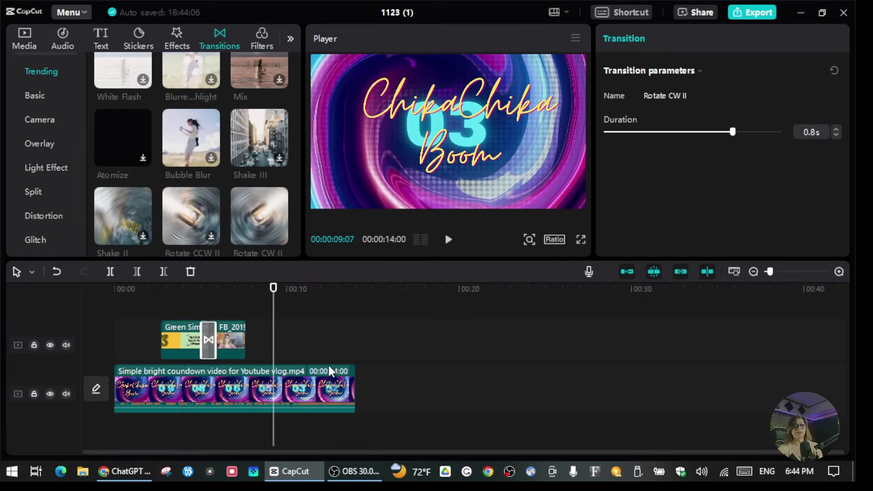
Preview the 0.8-second Rotate CW II transition from about 4 seconds in
{"action": "left_click_drag", "start_coordinate": [273, 288], "coordinate": [191, 288]}
{"action": "left_click", "coordinate": [448, 240]}
{"action": "key", "text": "space"}
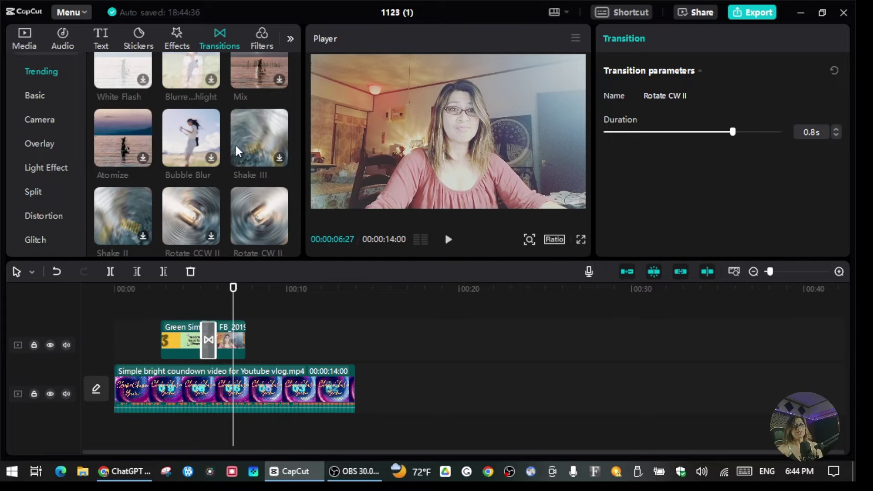
{"action": "scroll", "coordinate": [235, 146], "scroll_direction": "down", "scroll_amount": 5}
{"action": "scroll", "coordinate": [235, 148], "scroll_direction": "up", "scroll_amount": 3}
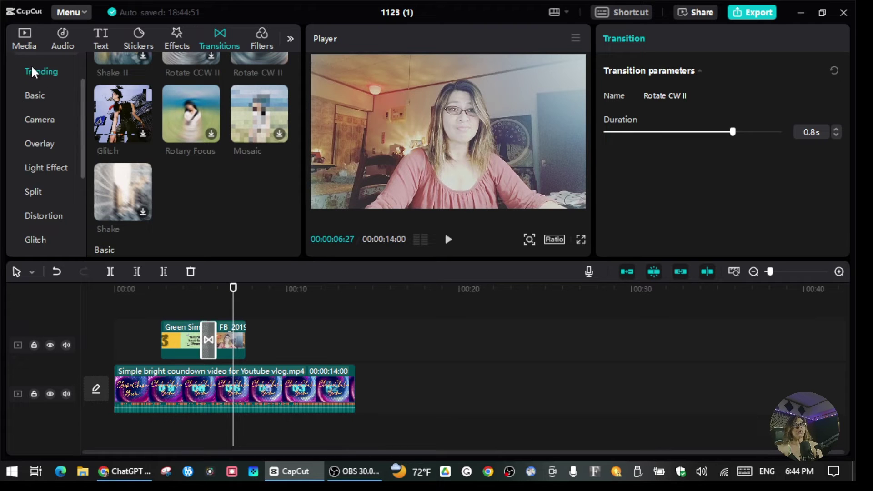
Add the Miyajima Island image D_97ZNUUEAA1tB1.jpg from Local media after the face-cam clip
{"action": "left_click", "coordinate": [25, 40]}
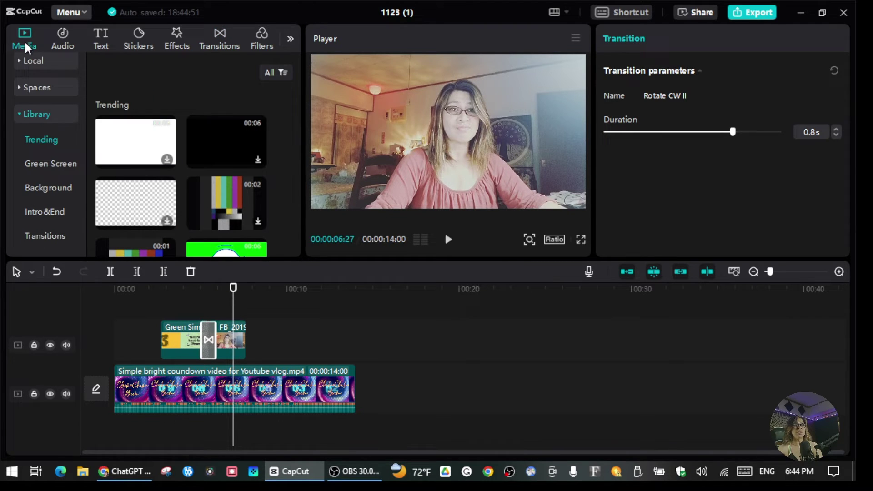
{"action": "left_click", "coordinate": [42, 64]}
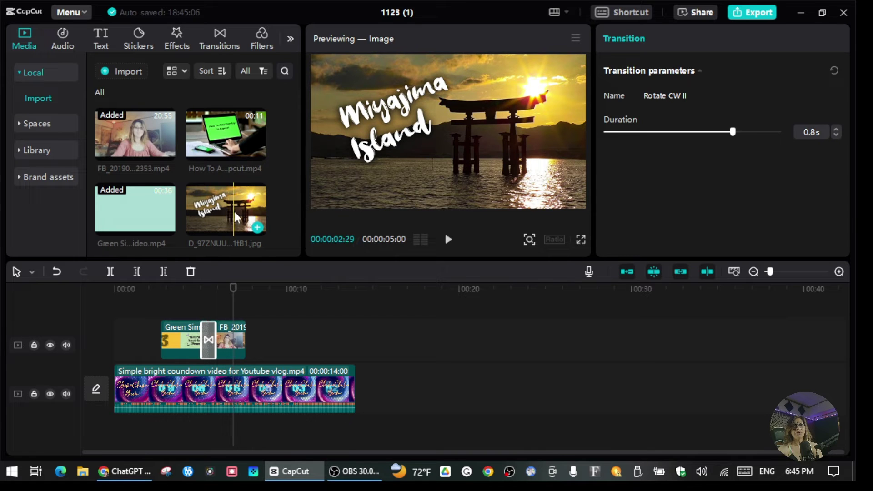
{"action": "left_click_drag", "start_coordinate": [245, 209], "coordinate": [279, 342]}
{"action": "left_click_drag", "start_coordinate": [182, 345], "coordinate": [167, 347]}
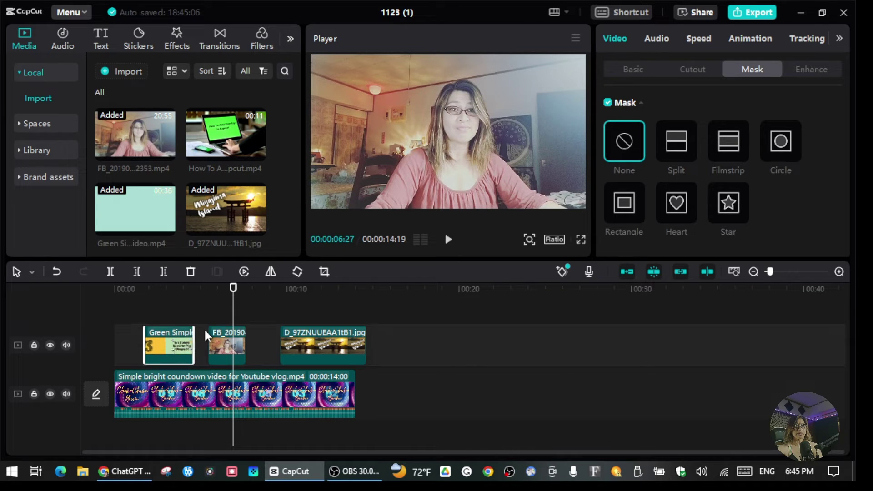
Try closing the gap between the green and face-cam clips, then undo both clip moves
{"action": "left_click_drag", "start_coordinate": [222, 339], "coordinate": [213, 340]}
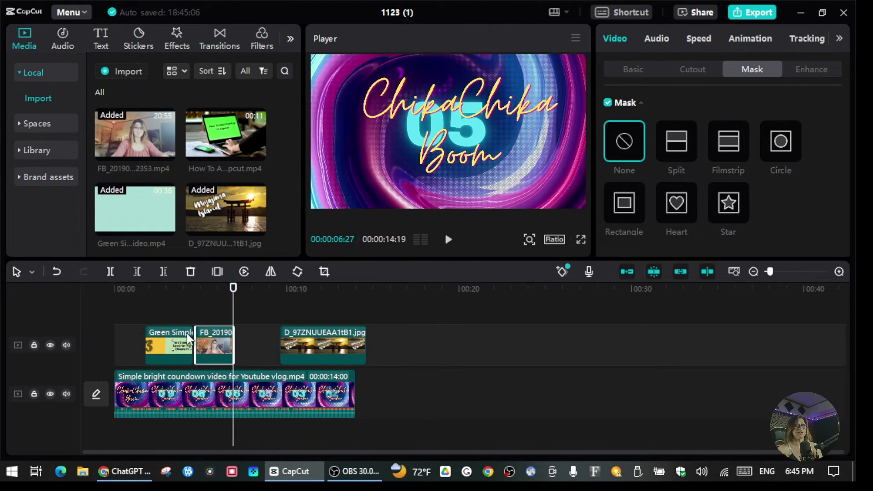
{"action": "left_click", "coordinate": [58, 271]}
{"action": "left_click", "coordinate": [57, 271]}
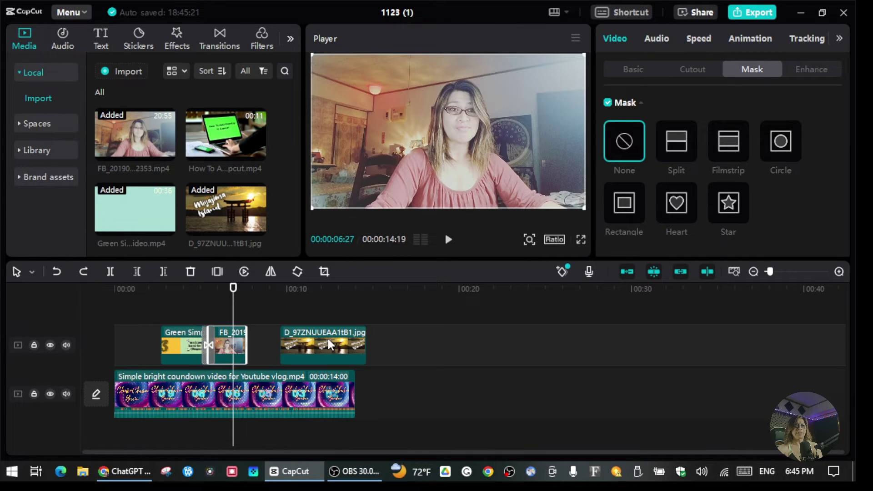
Trim the Miyajima image to a brief shot near 10 seconds and preview from 2 seconds
{"action": "left_click_drag", "start_coordinate": [321, 336], "coordinate": [314, 356]}
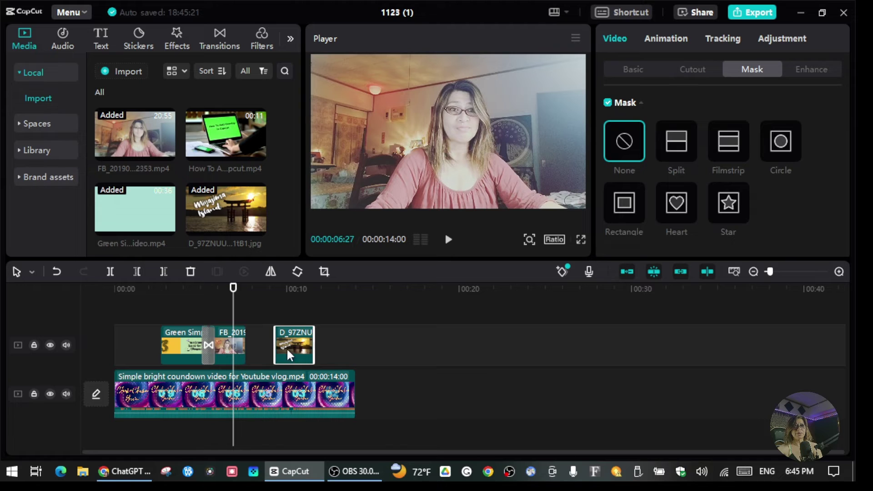
{"action": "left_click_drag", "start_coordinate": [299, 351], "coordinate": [299, 352]}
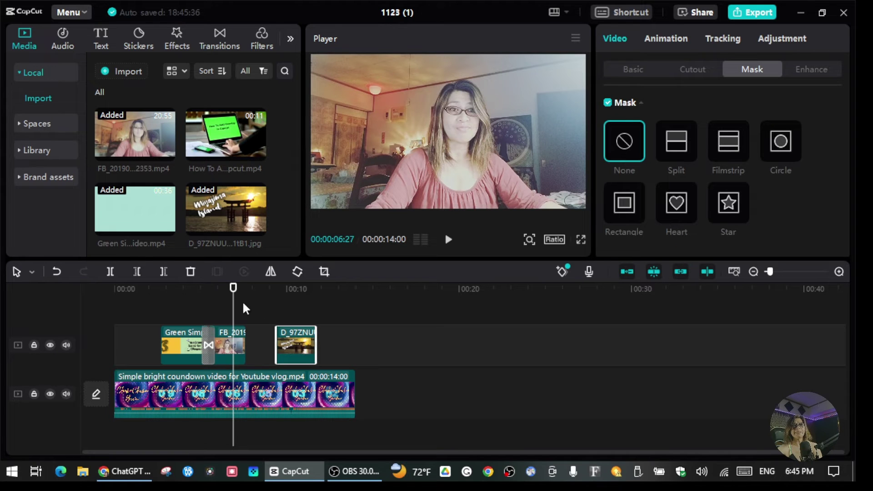
{"action": "left_click_drag", "start_coordinate": [233, 288], "coordinate": [150, 288]}
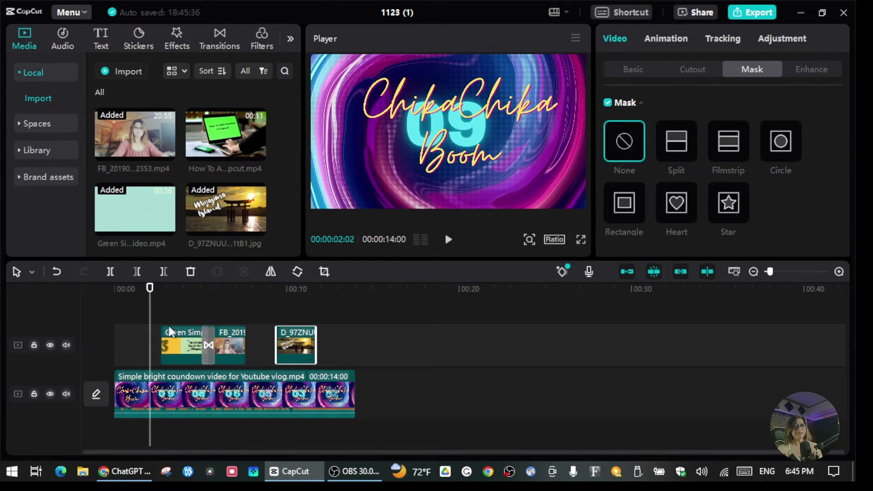
{"action": "left_click", "coordinate": [448, 240]}
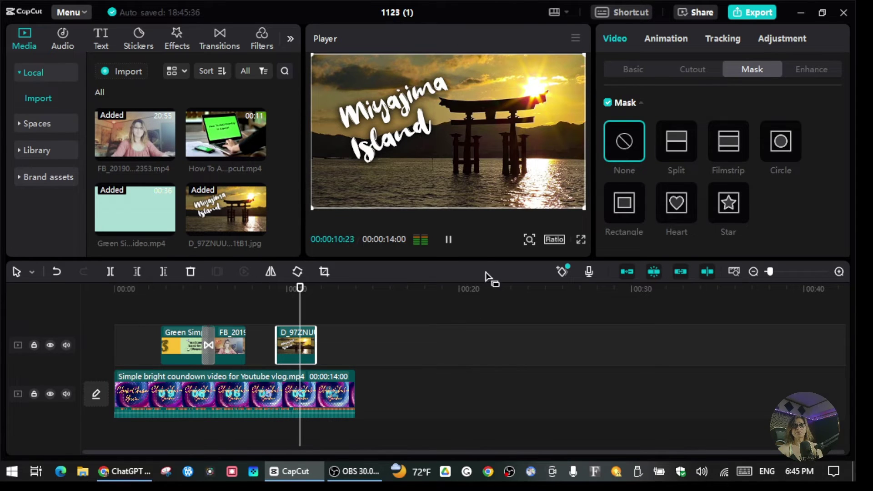
{"action": "left_click", "coordinate": [448, 239]}
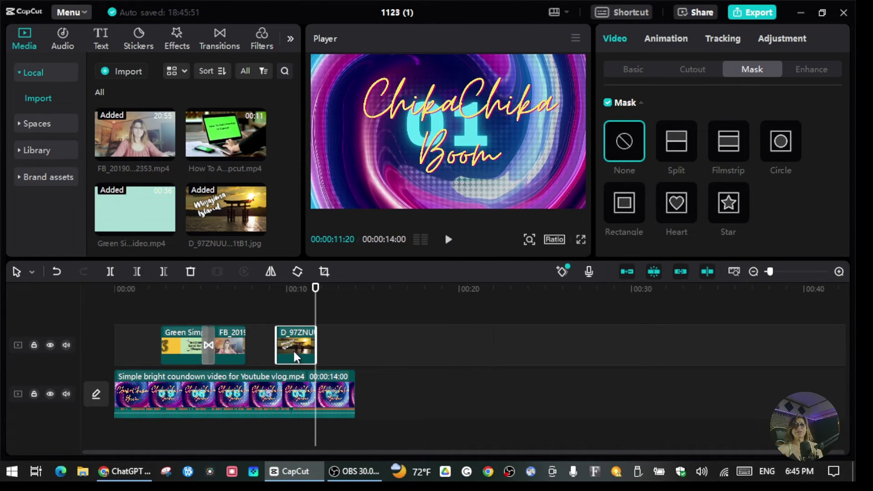
Shrink and reposition the Miyajima Island image within the Player frame
{"action": "left_click_drag", "start_coordinate": [321, 289], "coordinate": [300, 289]}
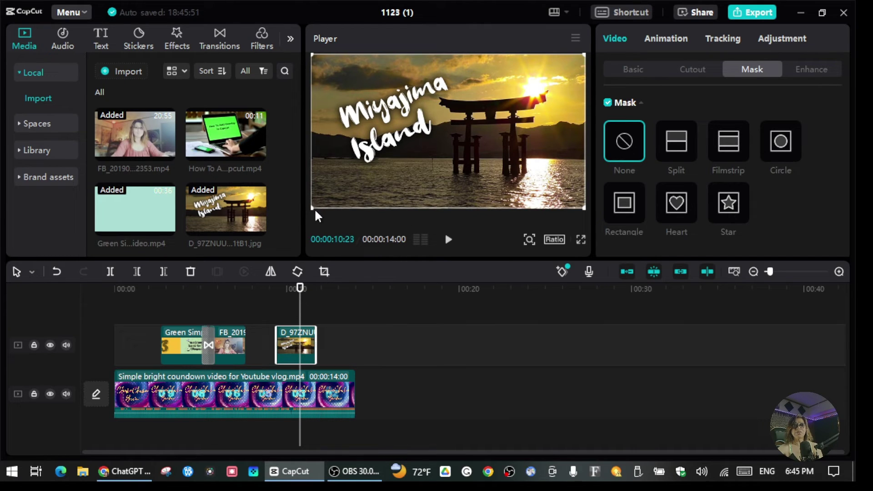
{"action": "left_click_drag", "start_coordinate": [313, 207], "coordinate": [452, 160]}
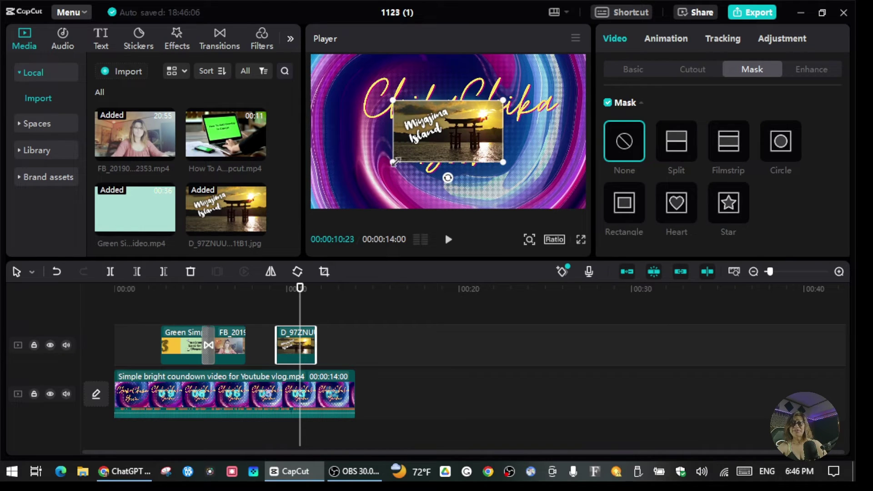
{"action": "left_click_drag", "start_coordinate": [439, 136], "coordinate": [625, 285]}
{"action": "left_click_drag", "start_coordinate": [520, 210], "coordinate": [545, 220]}
{"action": "left_click_drag", "start_coordinate": [533, 157], "coordinate": [553, 151]}
Undo the repositioning so the image fills the frame, then trim its clip end shorter
{"action": "key", "text": "ctrl+z"}
{"action": "key", "text": "ctrl+z"}
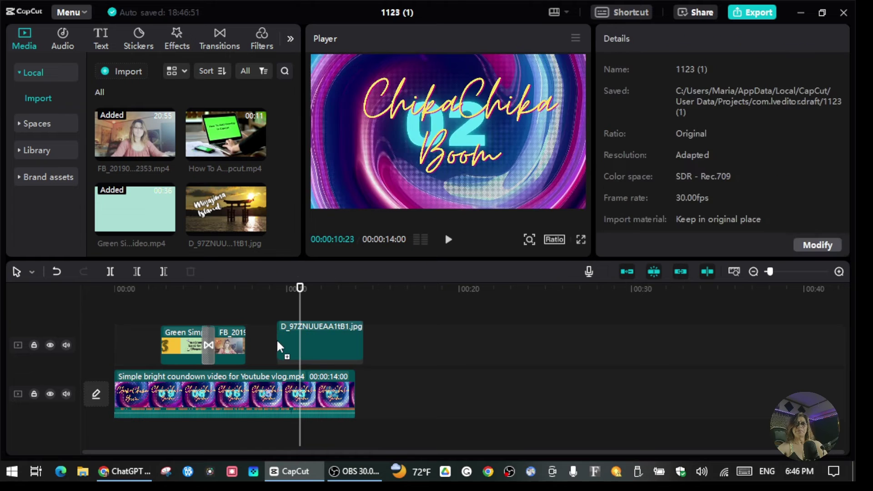
{"action": "left_click", "coordinate": [275, 339]}
{"action": "left_click_drag", "start_coordinate": [362, 348], "coordinate": [308, 370]}
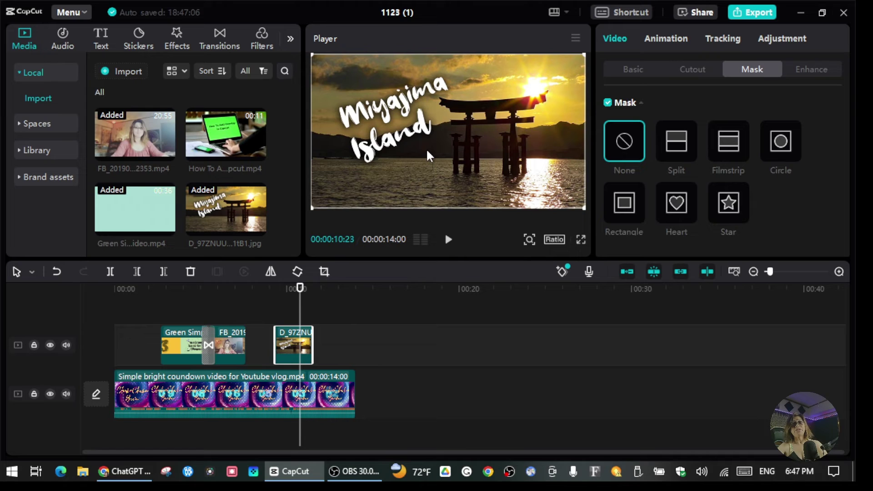
Open Stickers, pick the Travel category and scroll the grid to the LET'S GO sticker
{"action": "left_click", "coordinate": [138, 40]}
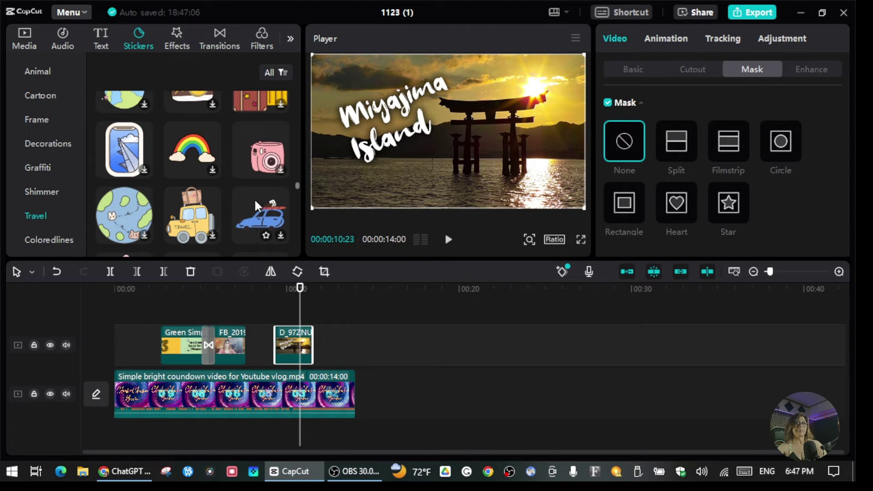
{"action": "scroll", "coordinate": [248, 188], "scroll_direction": "up", "scroll_amount": 2}
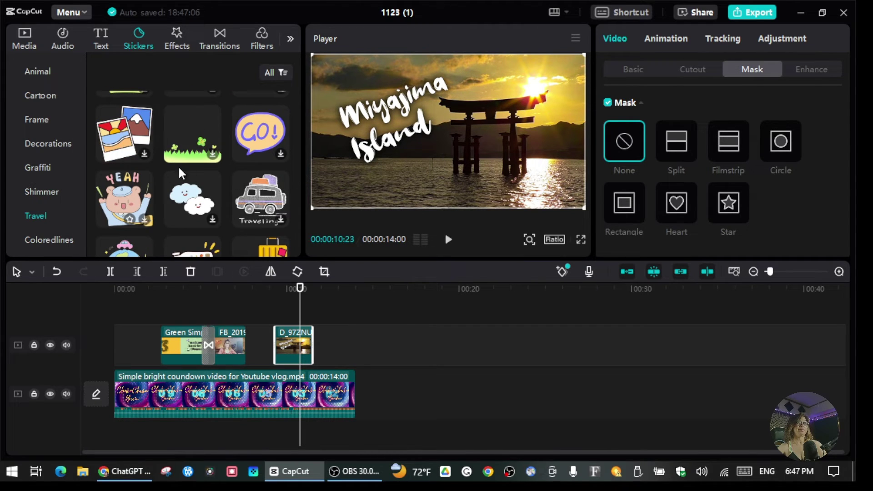
{"action": "scroll", "coordinate": [178, 166], "scroll_direction": "down", "scroll_amount": 1}
{"action": "left_click", "coordinate": [36, 216]}
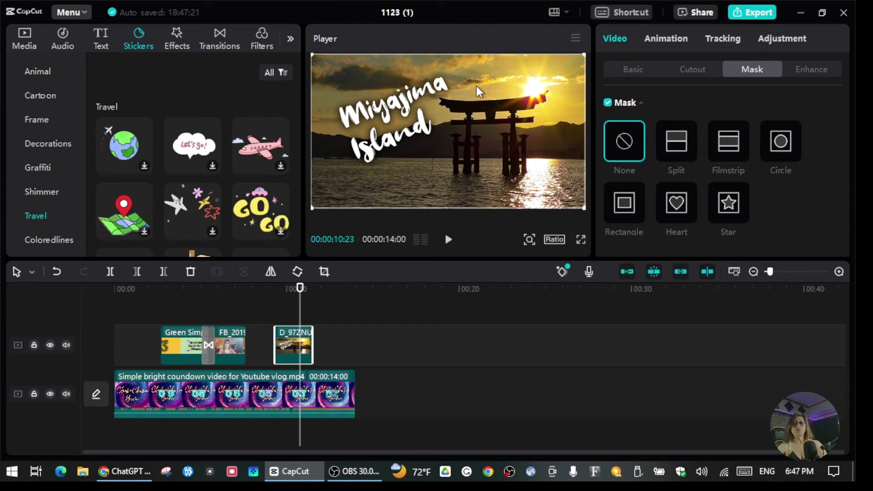
{"action": "scroll", "coordinate": [226, 182], "scroll_direction": "down", "scroll_amount": 2}
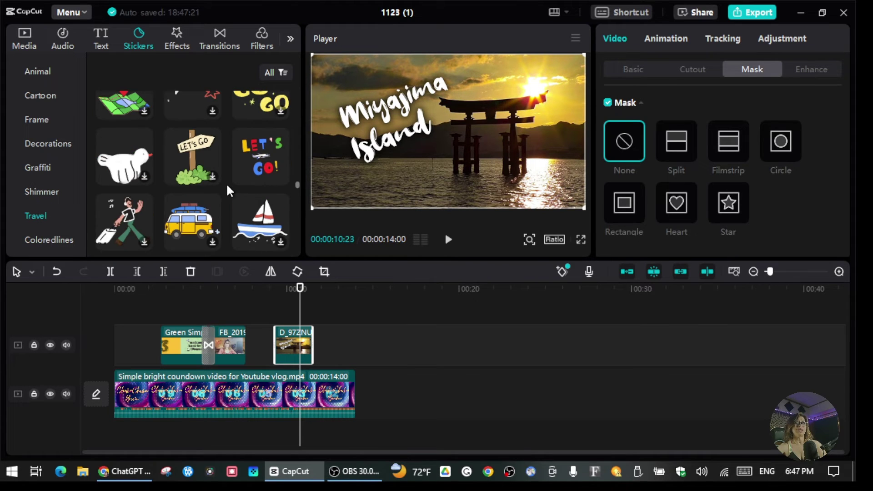
{"action": "scroll", "coordinate": [225, 184], "scroll_direction": "up", "scroll_amount": 1}
{"action": "scroll", "coordinate": [223, 185], "scroll_direction": "up", "scroll_amount": 5}
{"action": "scroll", "coordinate": [224, 185], "scroll_direction": "down", "scroll_amount": 5}
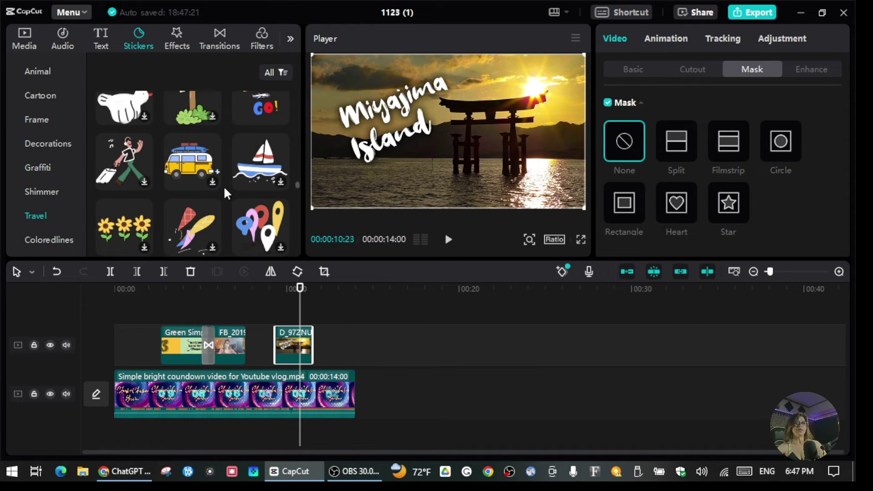
{"action": "scroll", "coordinate": [223, 185], "scroll_direction": "up", "scroll_amount": 1}
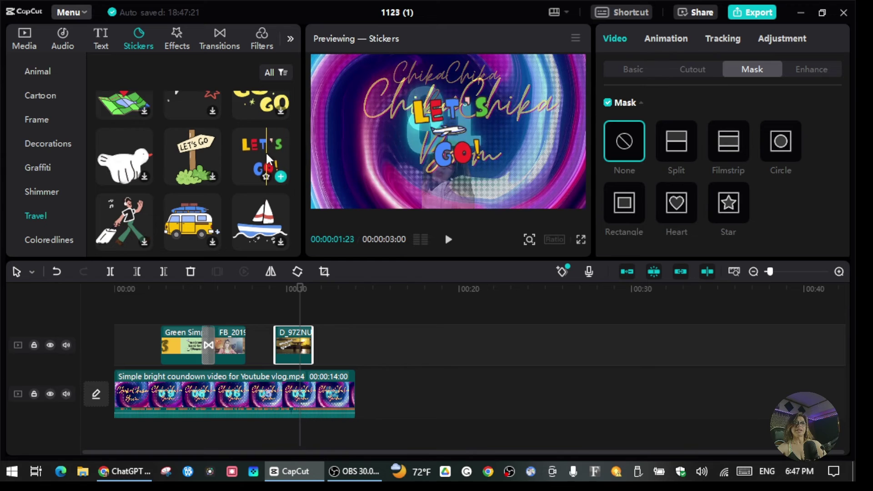
Add the LET'S GO sticker, scaled to 67% and placed below the word 'Island'
{"action": "left_click", "coordinate": [280, 177]}
{"action": "left_click_drag", "start_coordinate": [461, 148], "coordinate": [548, 187]}
{"action": "left_click_drag", "start_coordinate": [519, 159], "coordinate": [435, 172]}
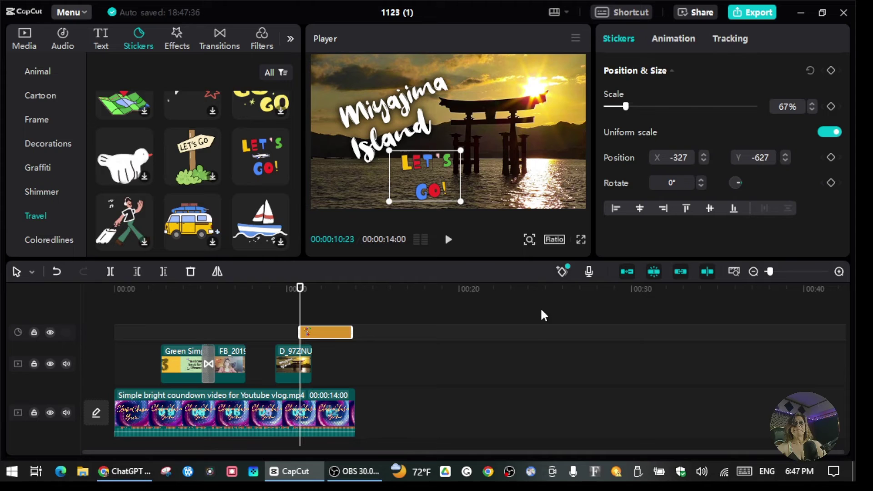
{"action": "left_click", "coordinate": [530, 313]}
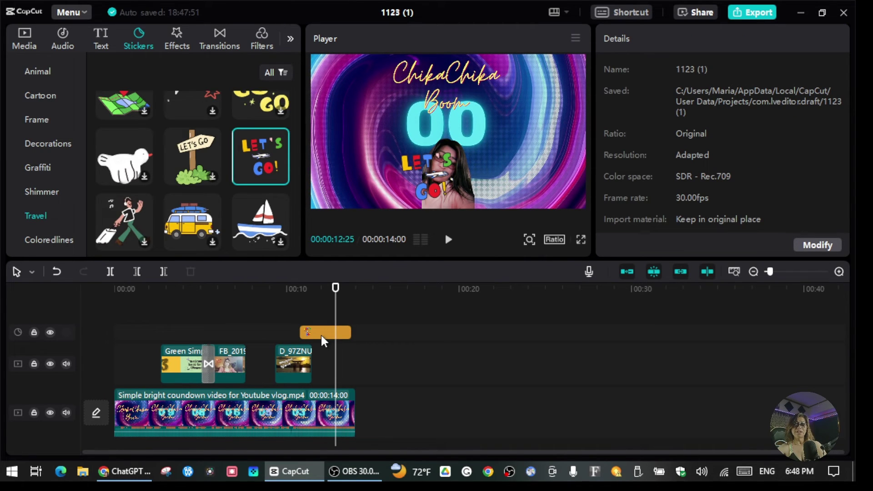
Align the sticker clip's start with the Miyajima image clip and trim its end slightly
{"action": "left_click_drag", "start_coordinate": [320, 334], "coordinate": [299, 337]}
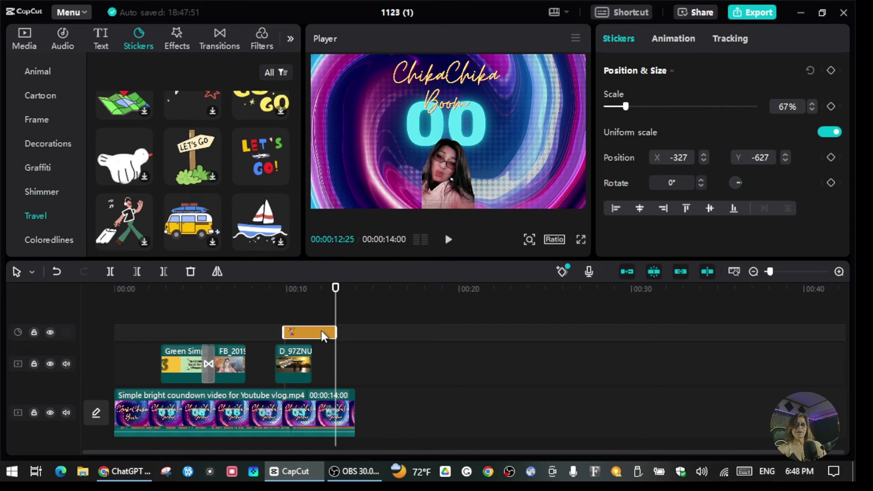
{"action": "left_click_drag", "start_coordinate": [328, 332], "coordinate": [313, 333]}
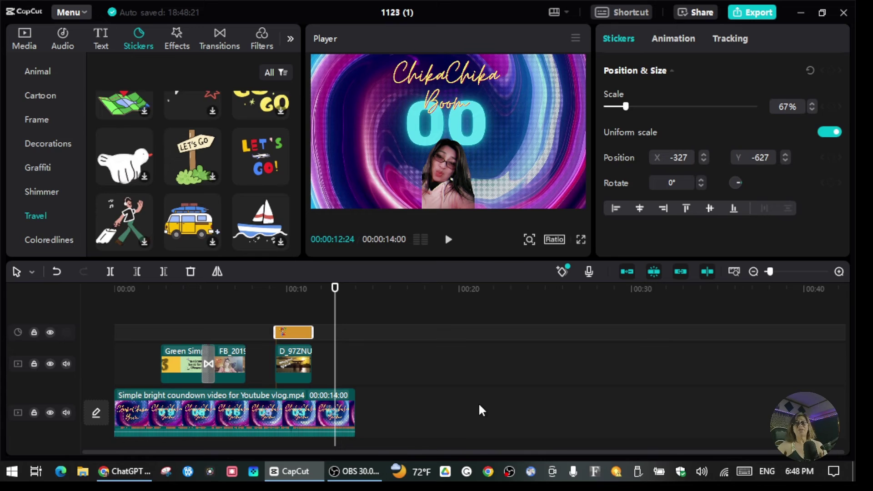
{"action": "left_click", "coordinate": [24, 39]}
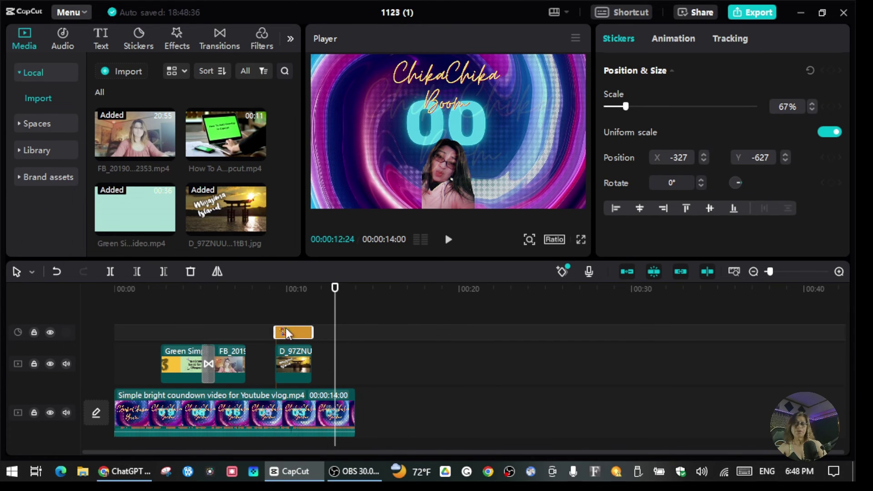
Download the landscape 'The End' clip from the Library's Intro&End category
{"action": "left_click", "coordinate": [56, 150]}
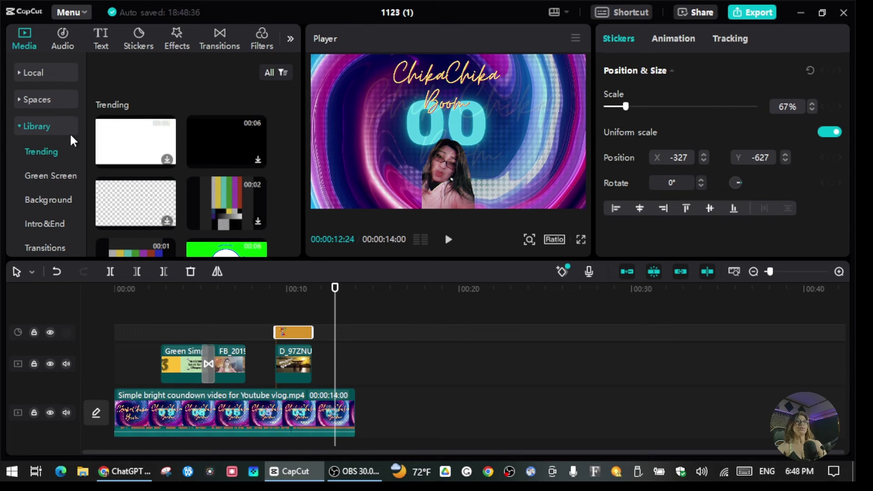
{"action": "scroll", "coordinate": [63, 168], "scroll_direction": "down", "scroll_amount": 3}
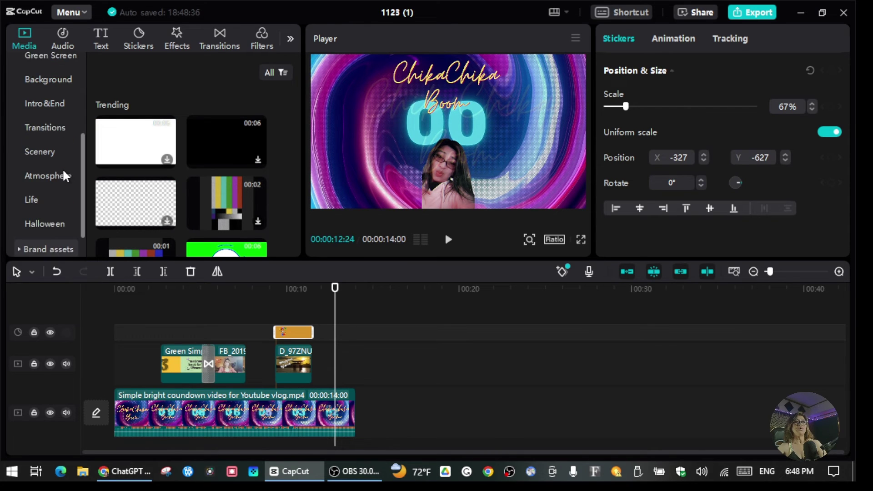
{"action": "scroll", "coordinate": [59, 189], "scroll_direction": "up", "scroll_amount": 3}
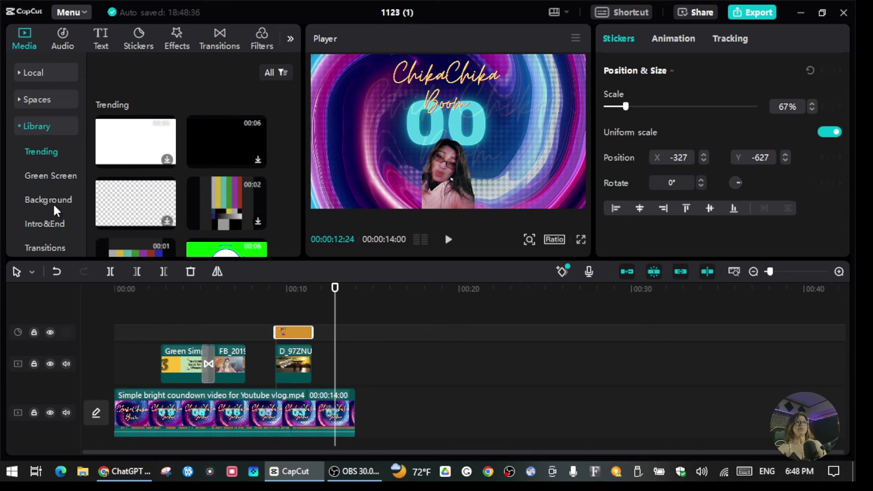
{"action": "left_click", "coordinate": [54, 224]}
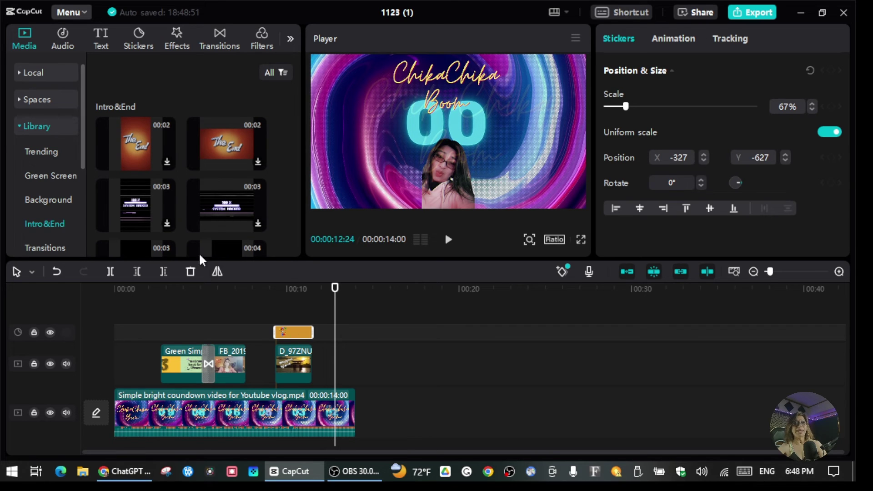
{"action": "left_click", "coordinate": [234, 150]}
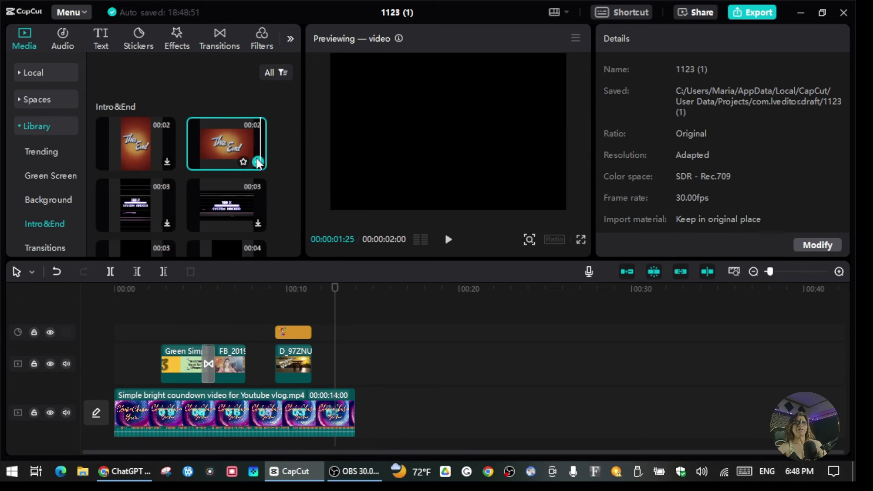
Place 'The End' clip after the Miyajima image and enlarge it to fill the frame
{"action": "left_click_drag", "start_coordinate": [187, 146], "coordinate": [327, 358]}
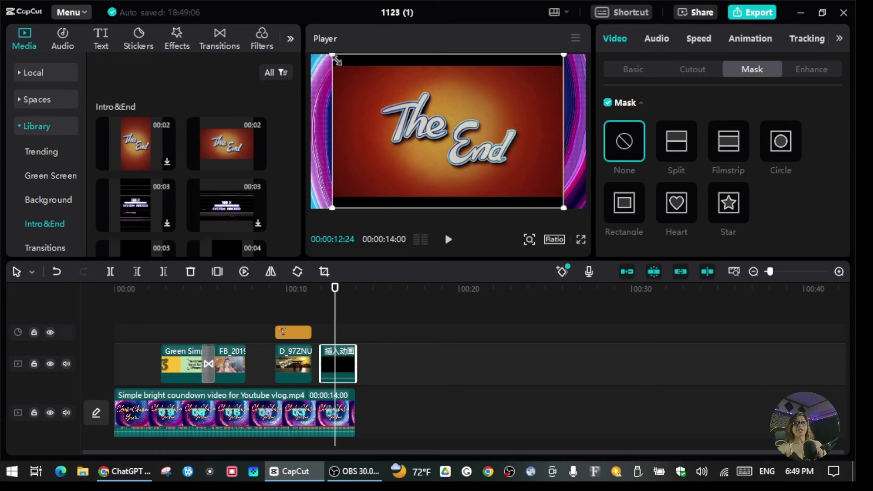
{"action": "left_click_drag", "start_coordinate": [335, 59], "coordinate": [450, 196]}
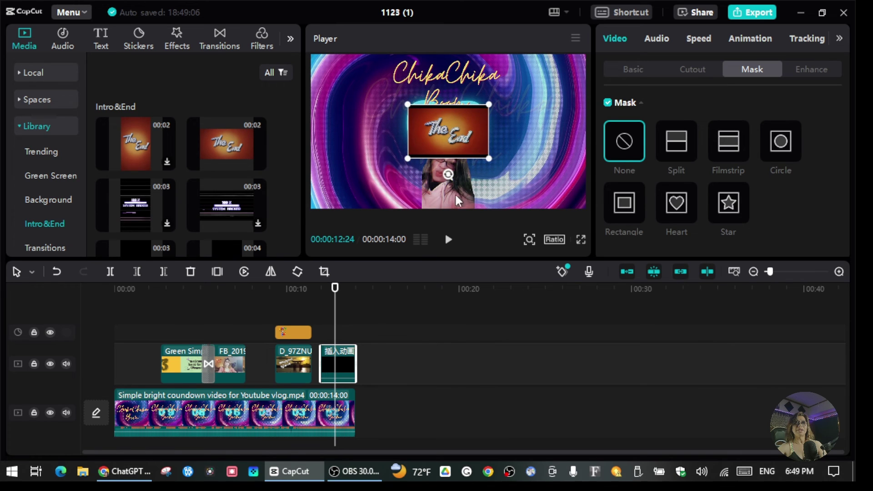
{"action": "mouse_move", "coordinate": [451, 124]}
{"action": "left_mouse_down"}
{"action": "mouse_move", "coordinate": [525, 163]}
{"action": "mouse_move", "coordinate": [451, 127]}
{"action": "left_mouse_up"}
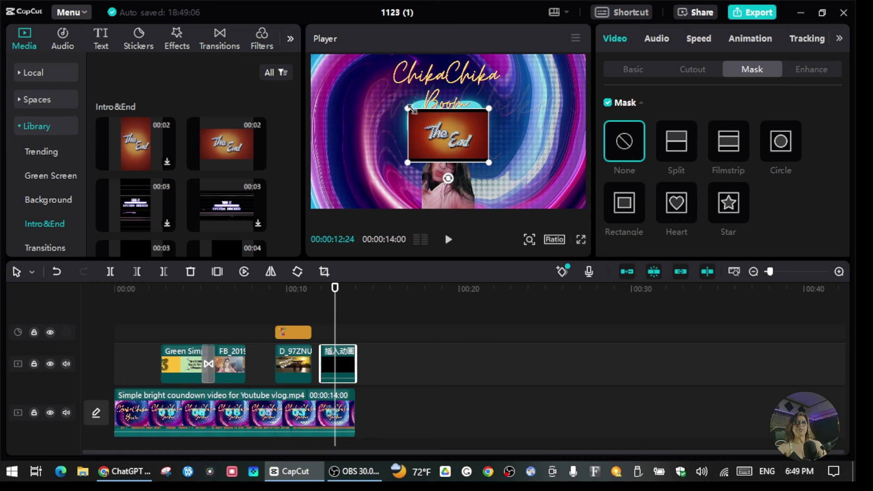
{"action": "left_click_drag", "start_coordinate": [407, 109], "coordinate": [263, 88]}
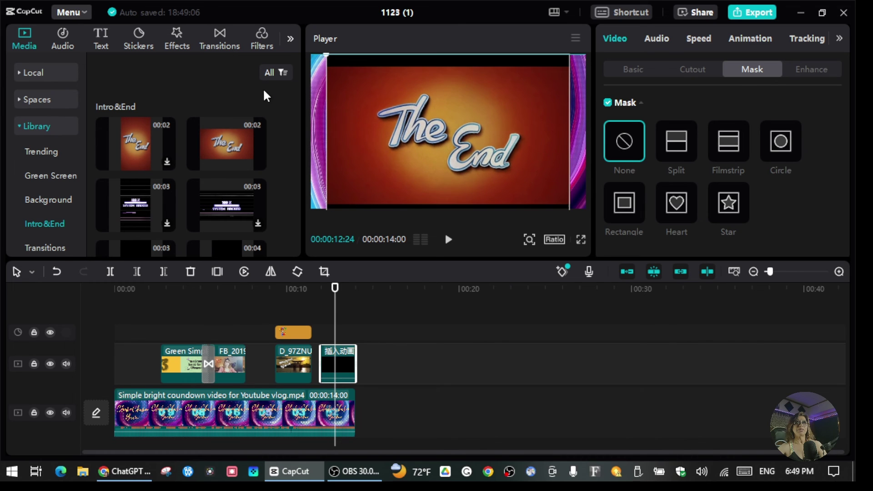
{"action": "left_click_drag", "start_coordinate": [473, 121], "coordinate": [508, 102]}
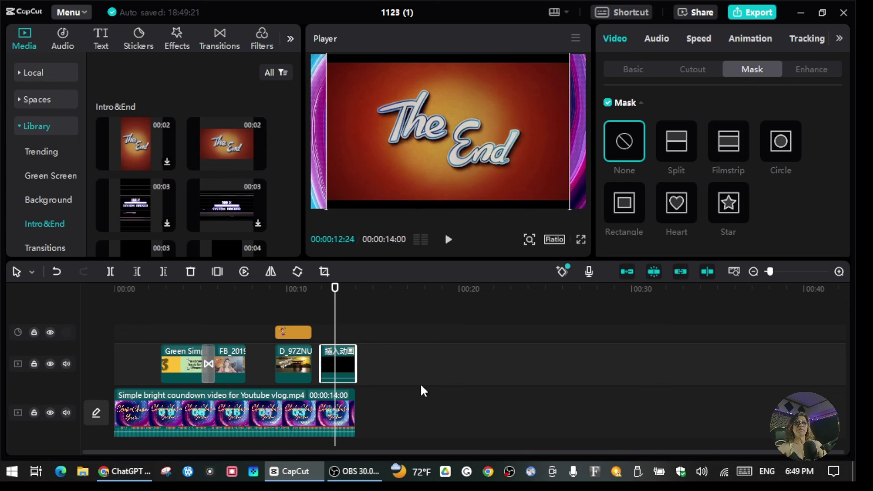
Play the whole video back from 0 seconds
{"action": "left_click", "coordinate": [411, 359]}
{"action": "left_click_drag", "start_coordinate": [359, 296], "coordinate": [274, 296]}
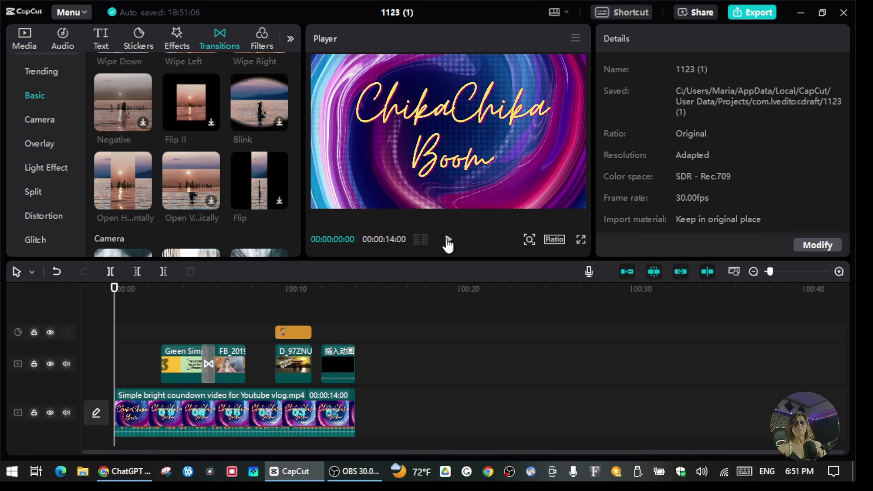
{"action": "left_click", "coordinate": [447, 240]}
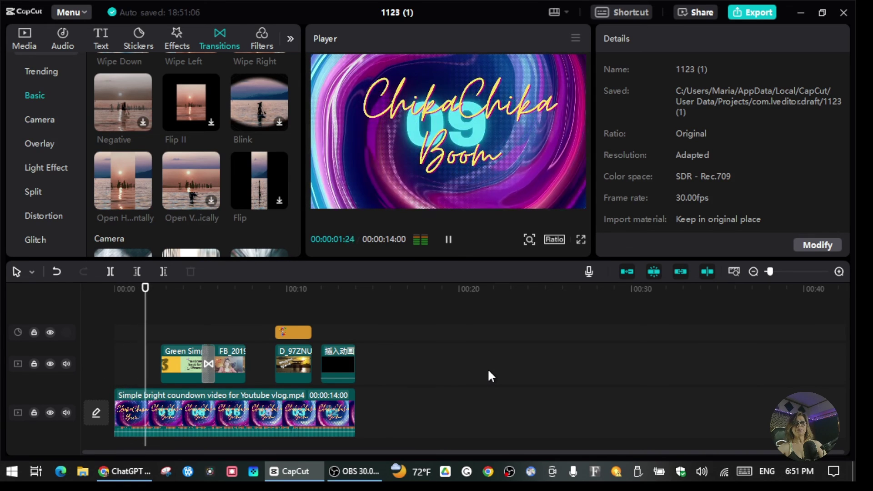